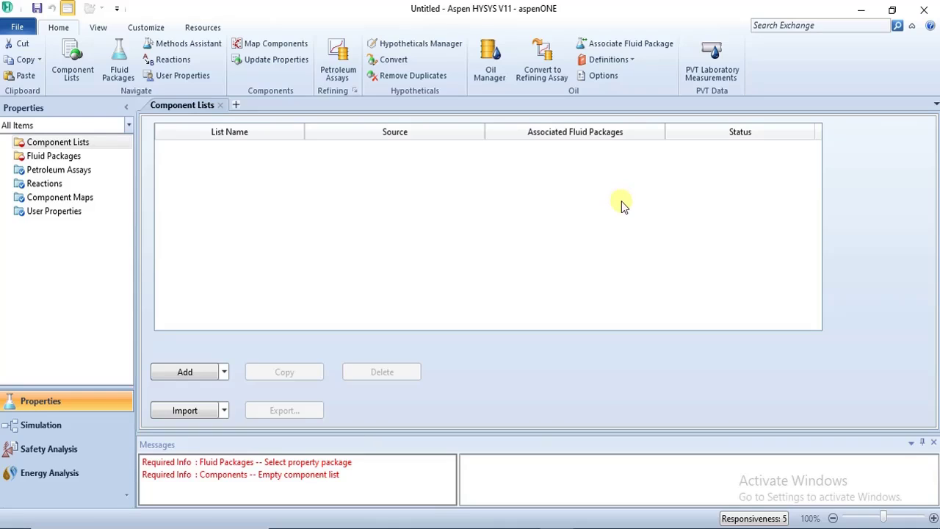
- Create a component list from the Aspen Properties databank and add hydrogen (h2) to it
click(224, 374)
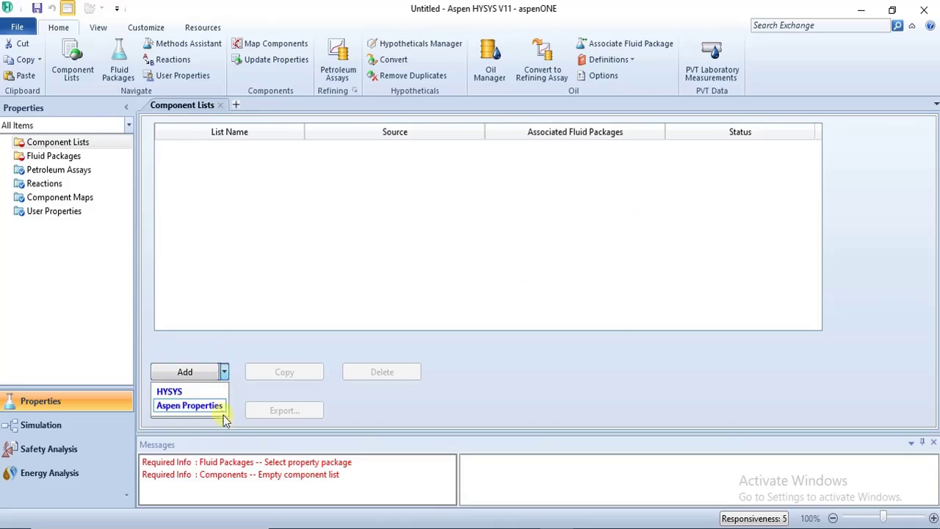
click(220, 409)
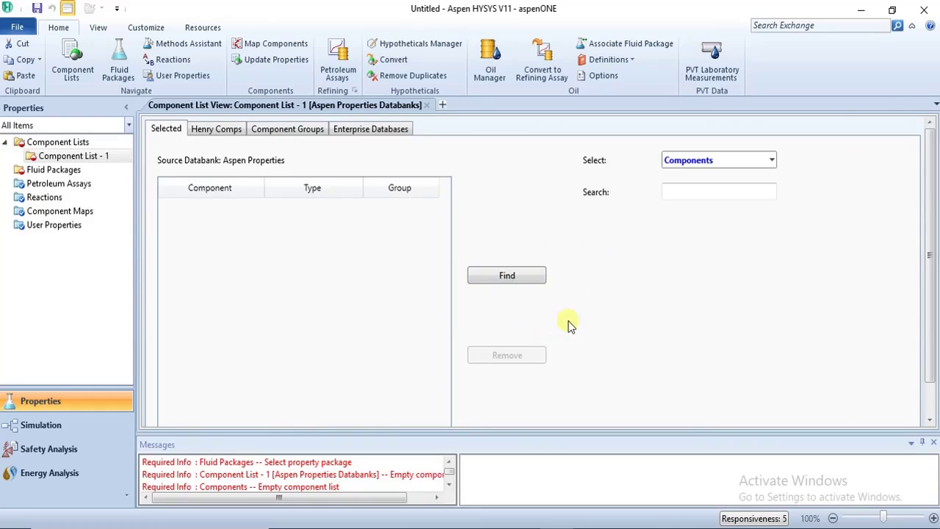
click(719, 194)
text(h2)
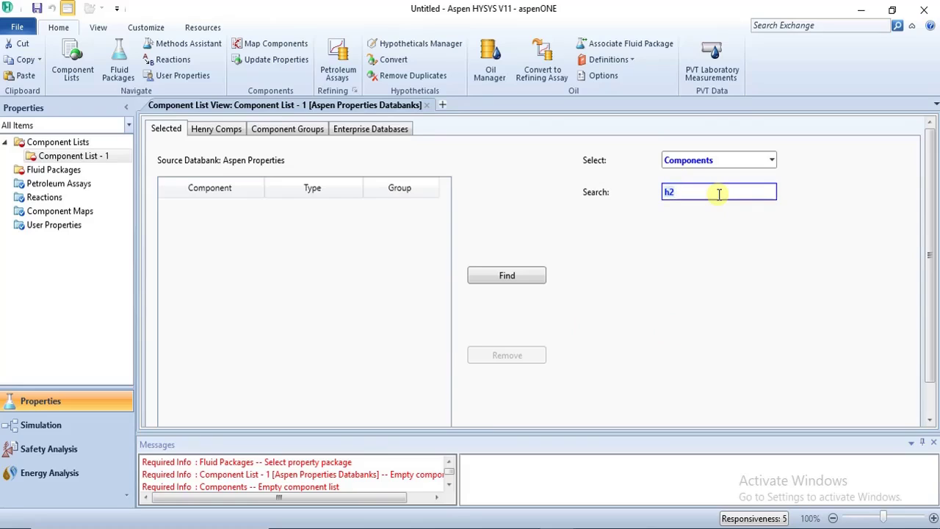
key(Return)
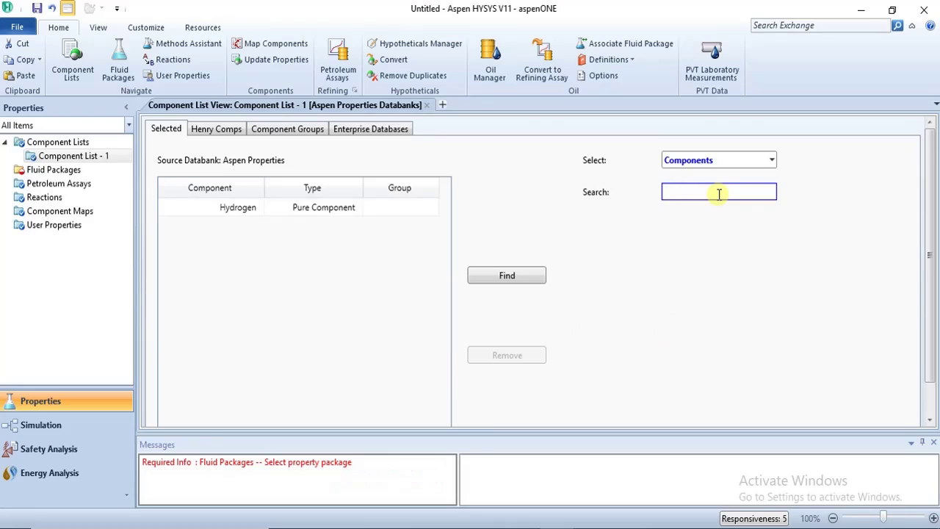
- Add oxygen (o2), water and potassium hydroxide (koh) to the component list
text(o2)
key(Return)
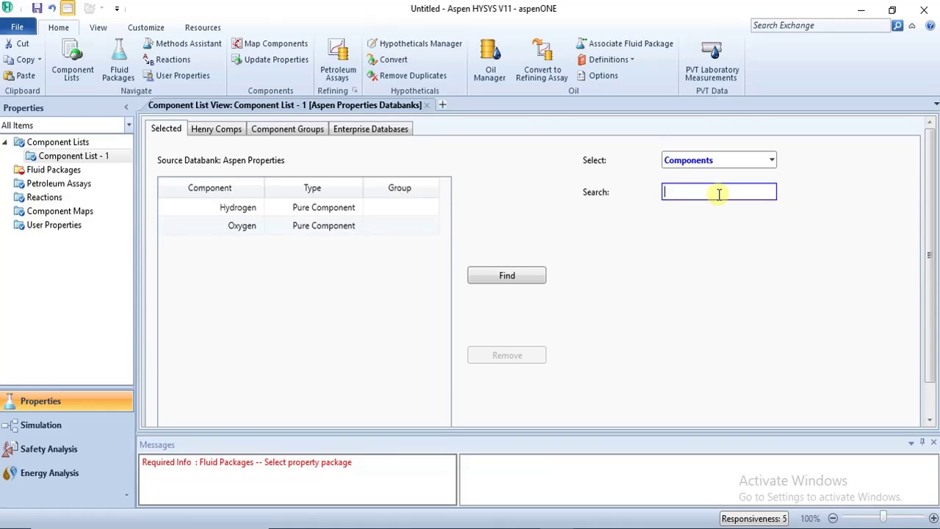
text(water)
key(Return)
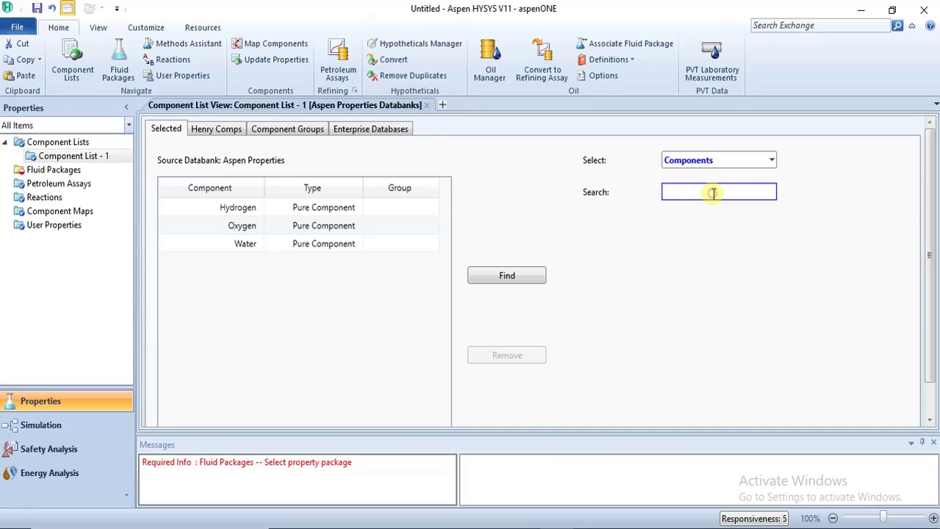
text(koh)
key(Return)
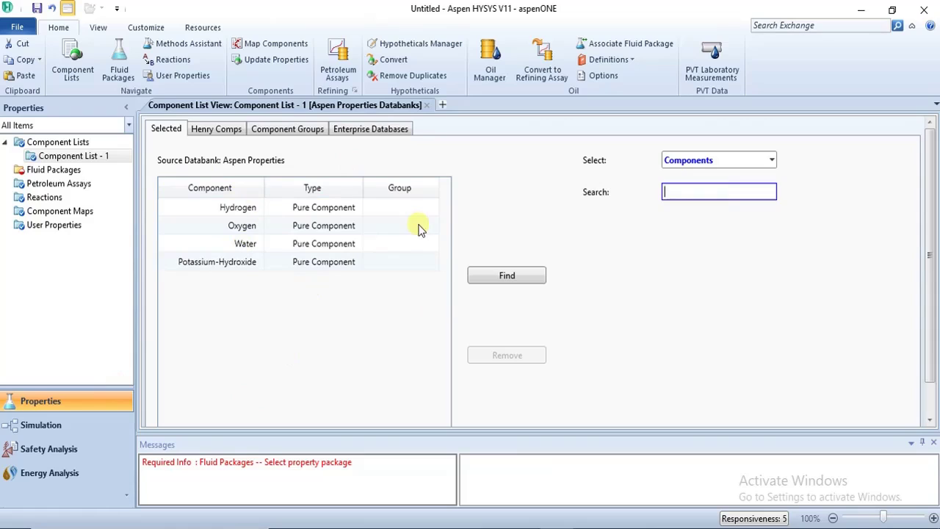
- Add an Aspen Properties fluid package, set its property package filter to ALL and choose Electrolyte NRTL
click(72, 171)
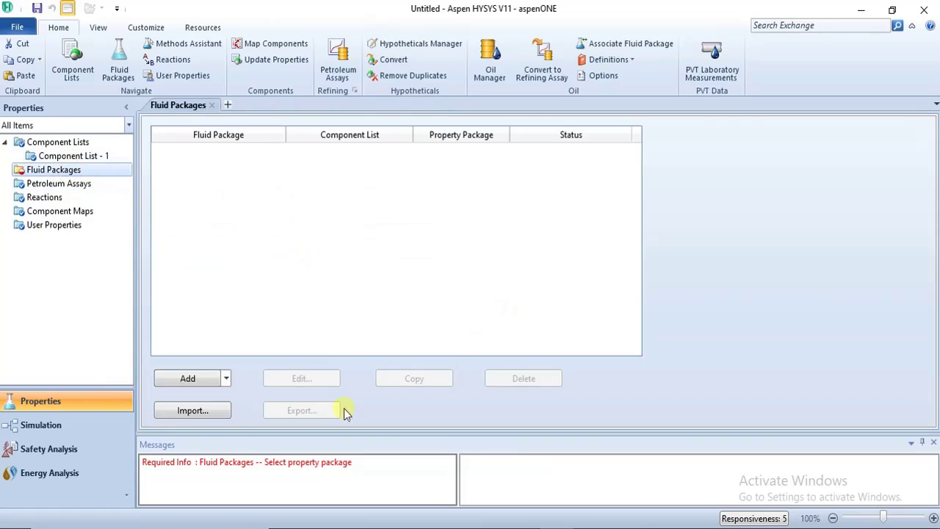
click(226, 379)
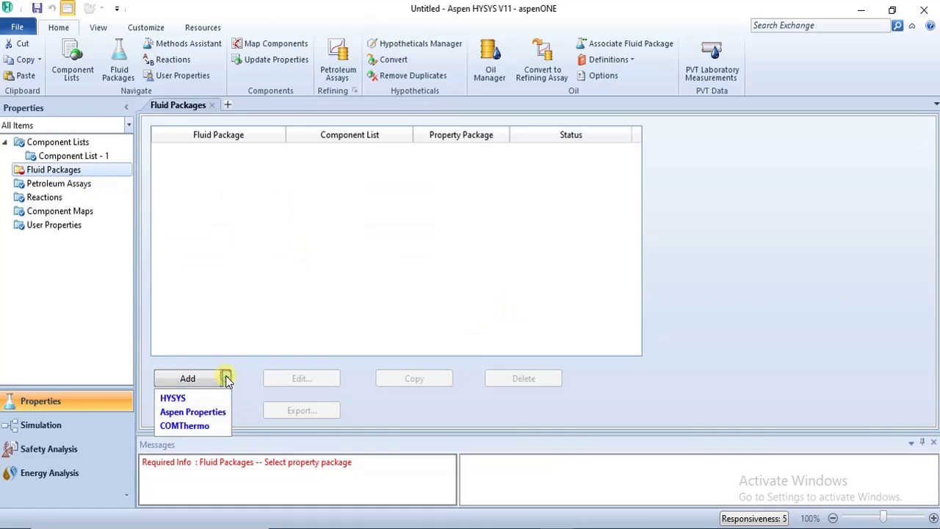
click(227, 412)
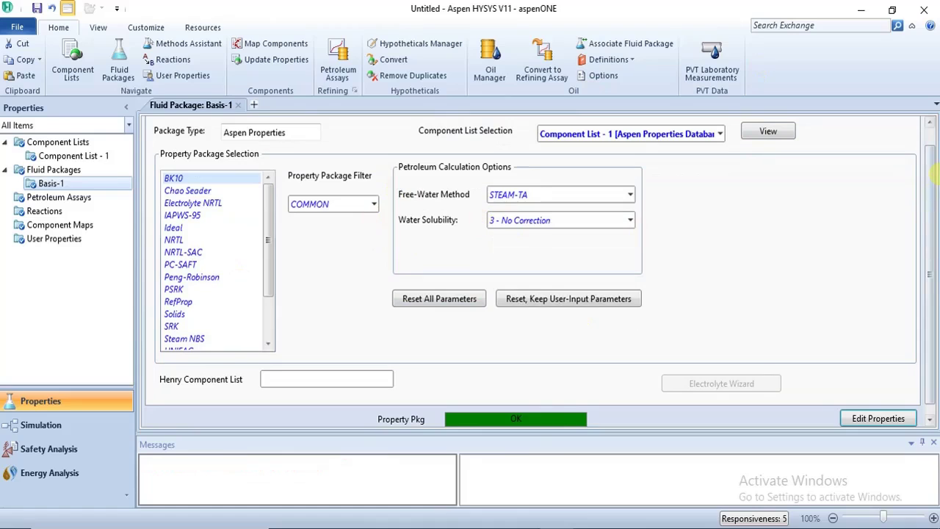
drag(926, 183, 929, 175)
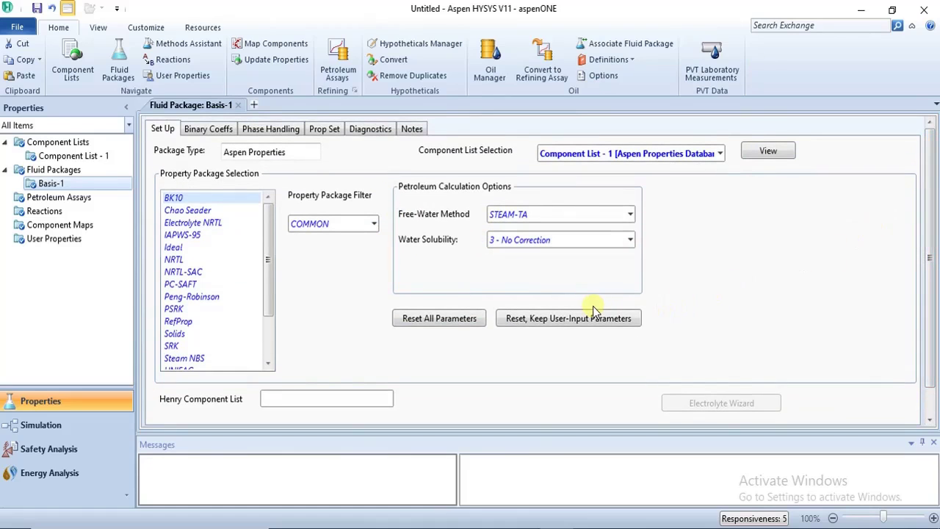
click(375, 224)
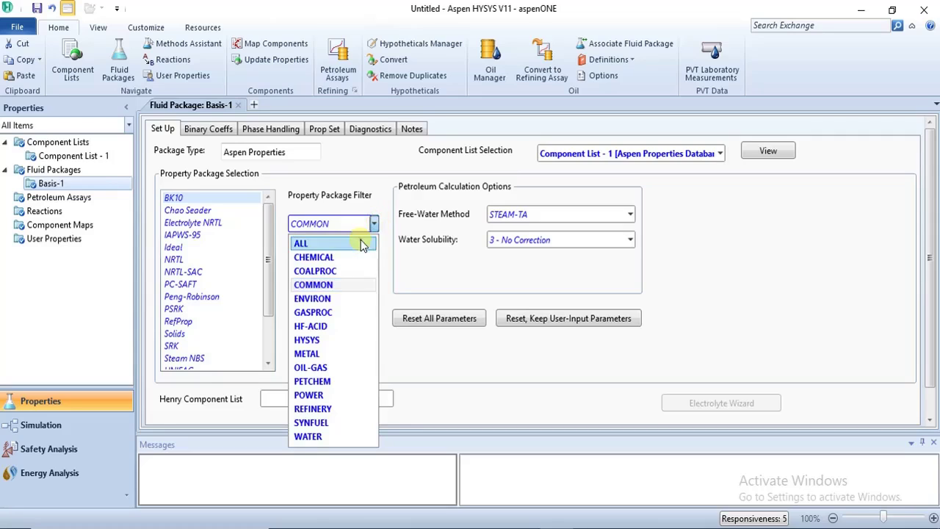
click(354, 242)
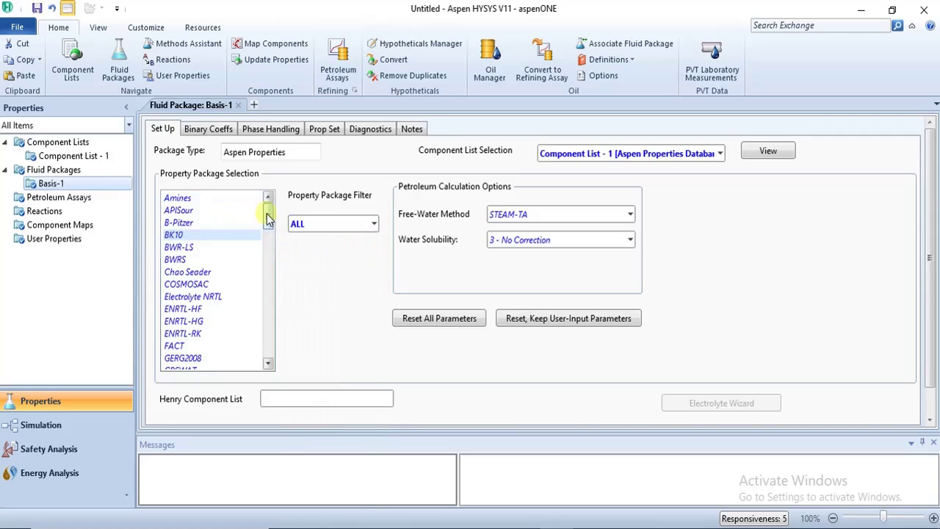
drag(267, 214, 287, 224)
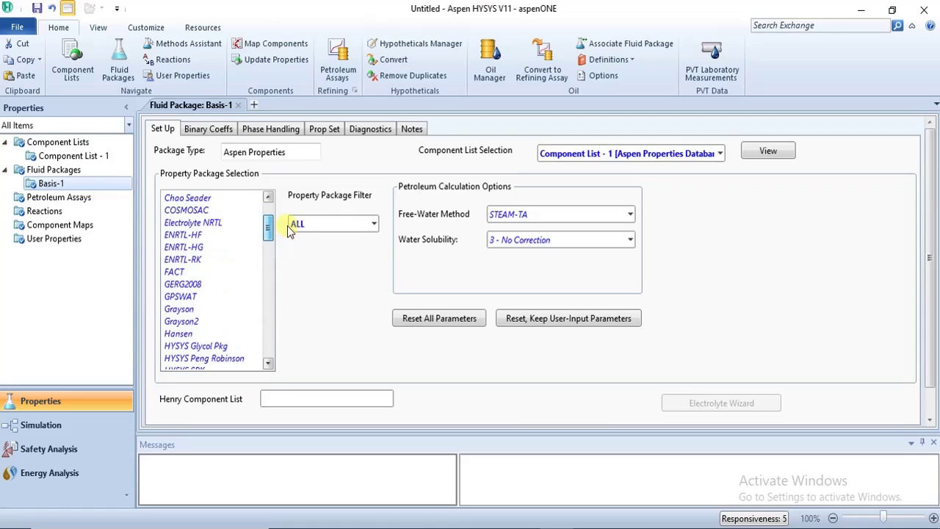
click(193, 222)
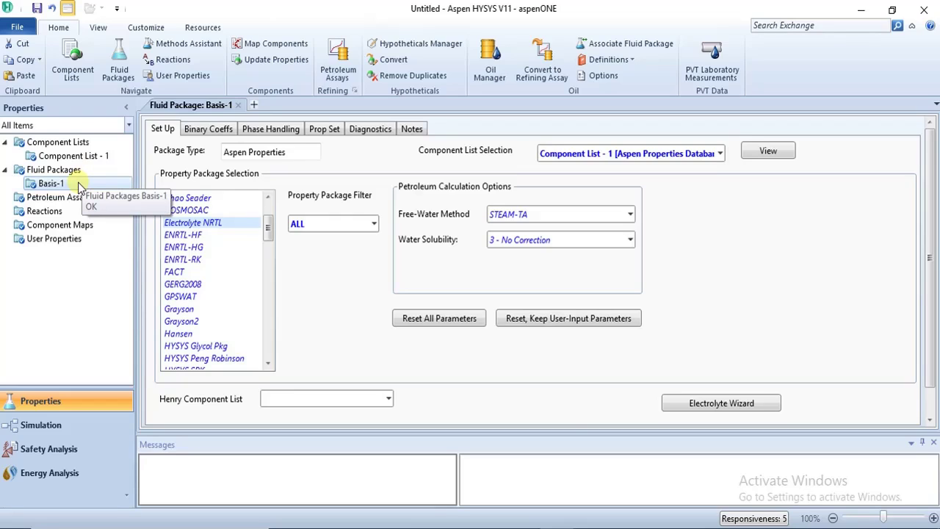
- Create a reaction set and add a Conversion reaction to it with AspenProperties as the reactant source
click(52, 215)
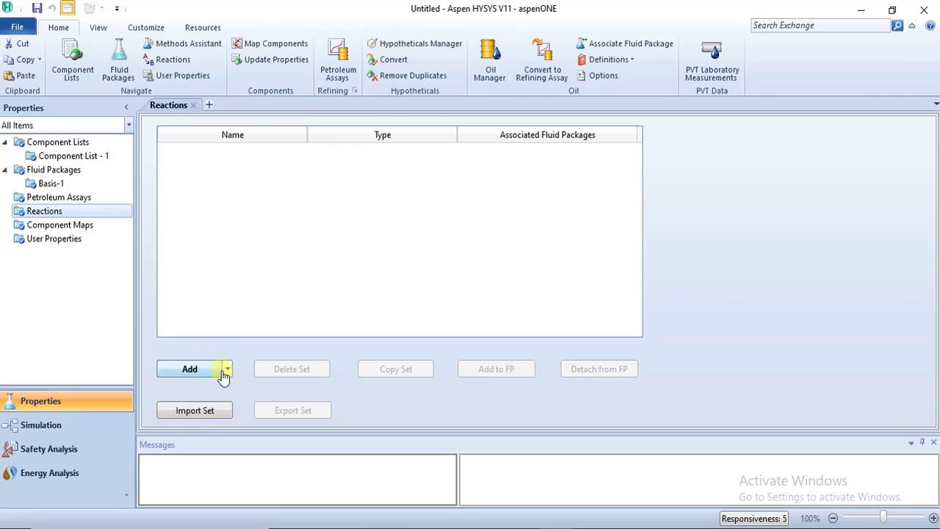
click(190, 369)
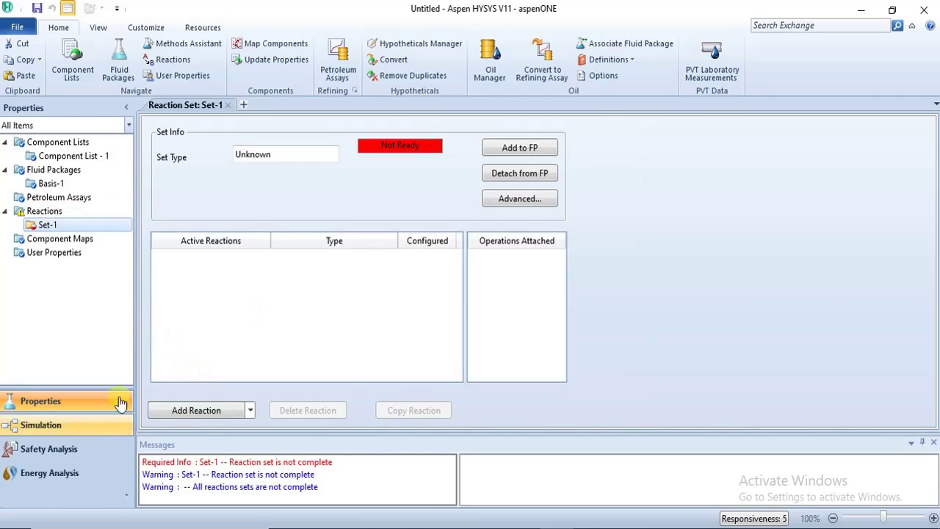
click(196, 416)
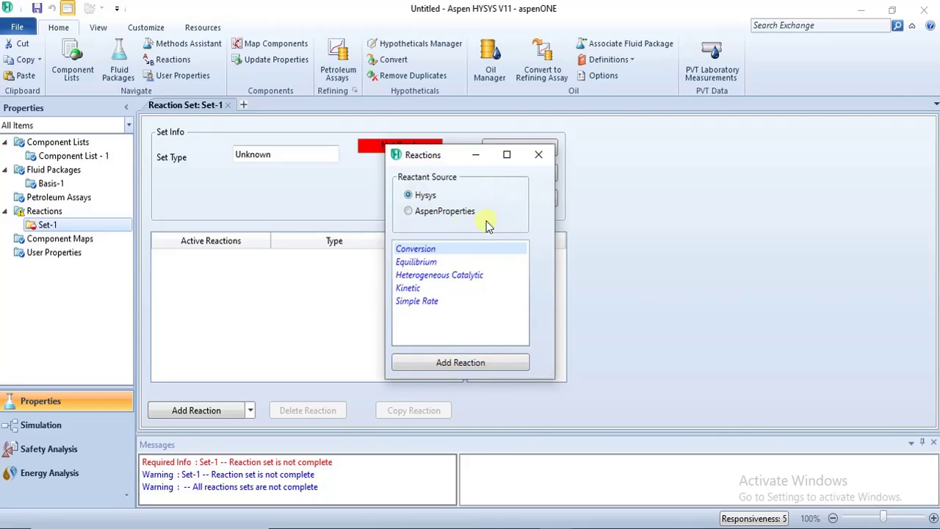
click(409, 212)
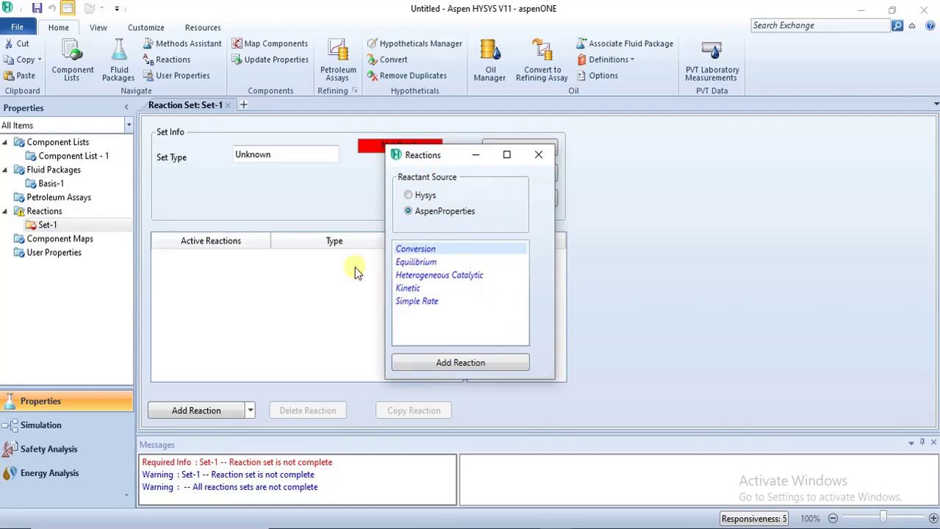
click(454, 362)
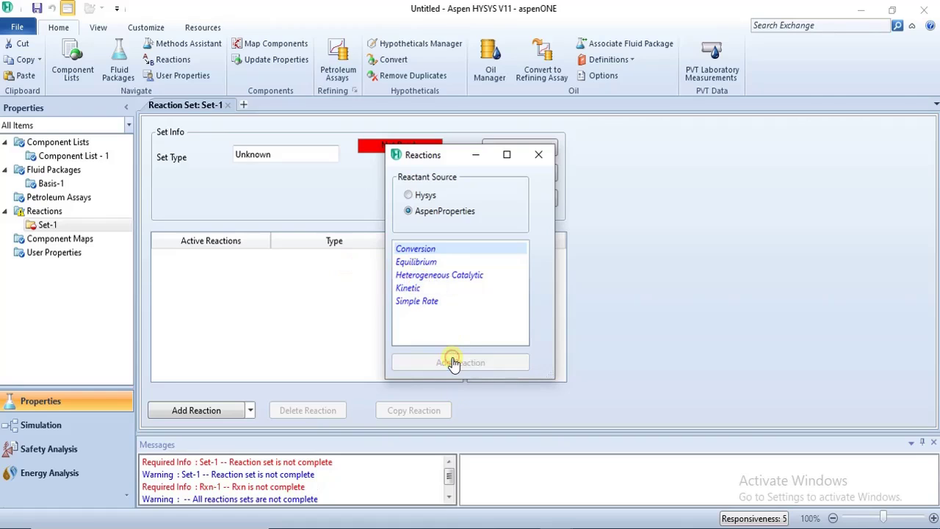
click(539, 155)
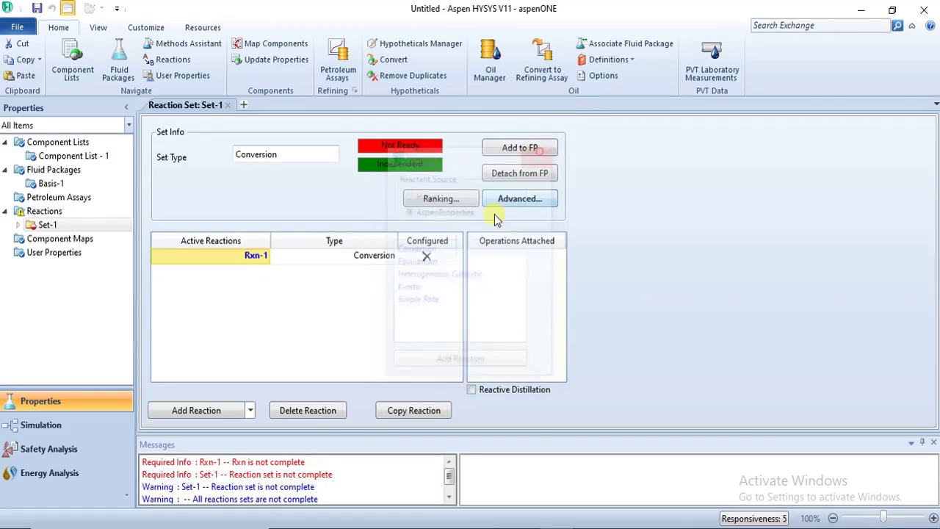
- Open the new conversion reaction and add Water, Hydrogen and Oxygen as its stoichiometry components
double_click(255, 257)
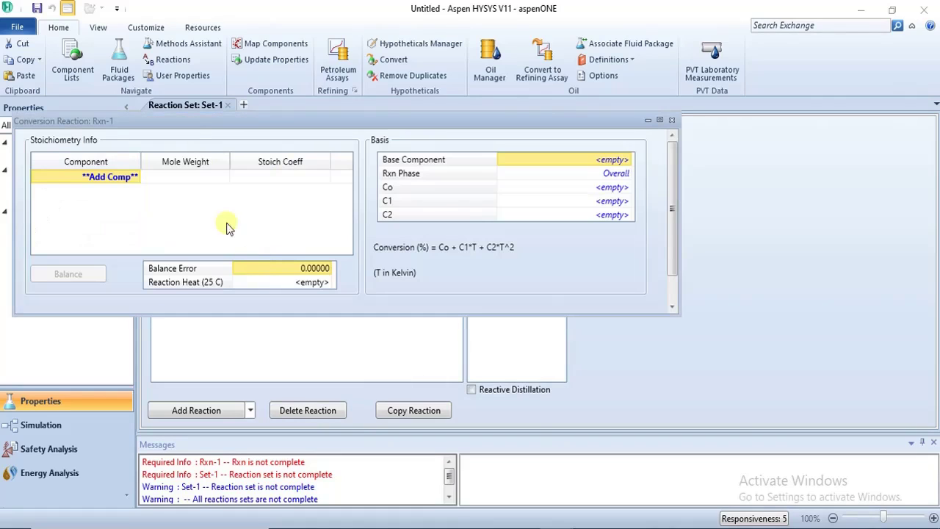
drag(188, 122, 269, 127)
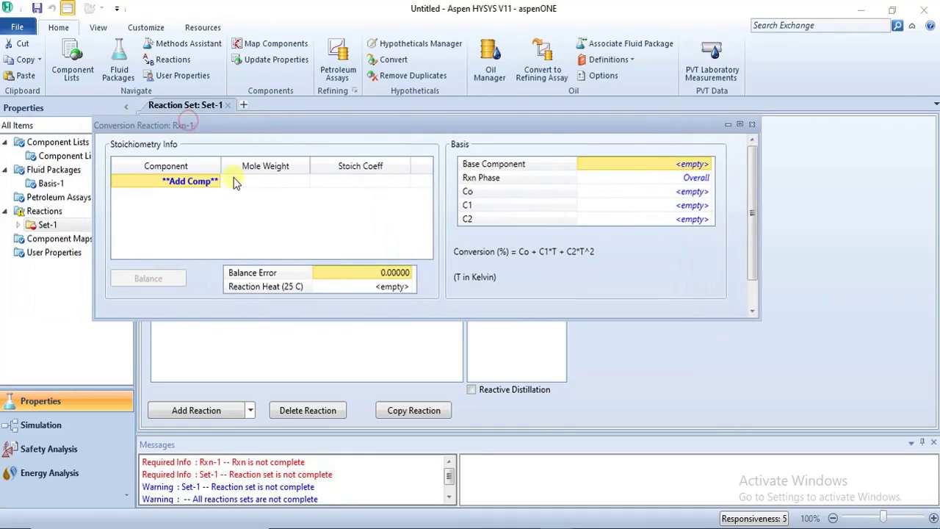
click(216, 182)
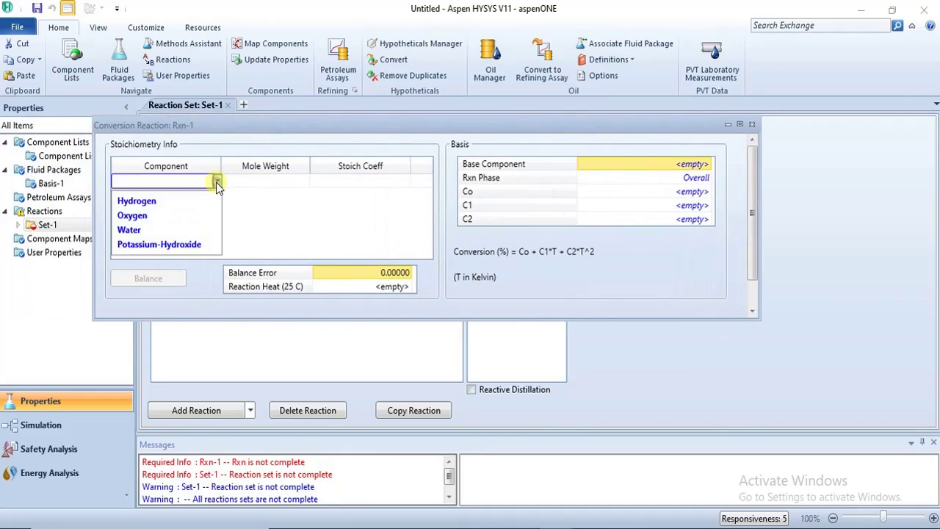
click(202, 229)
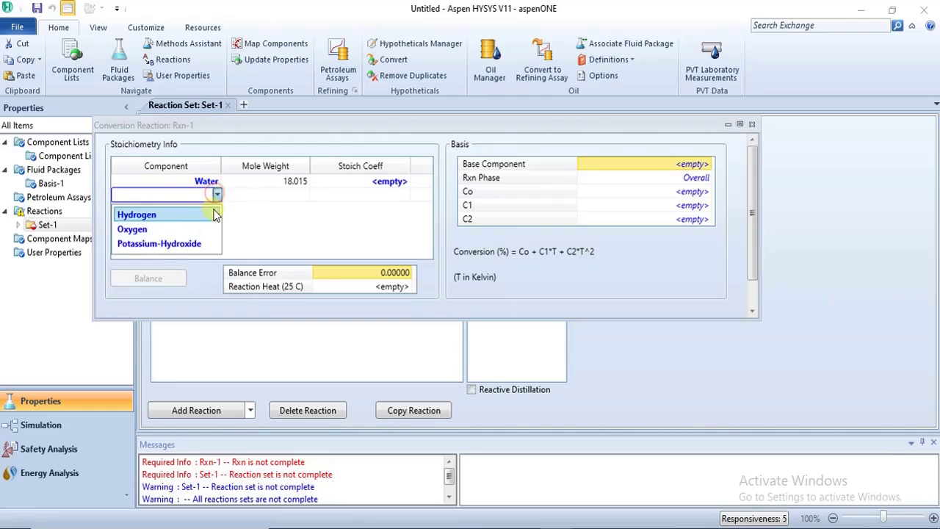
click(218, 212)
click(217, 212)
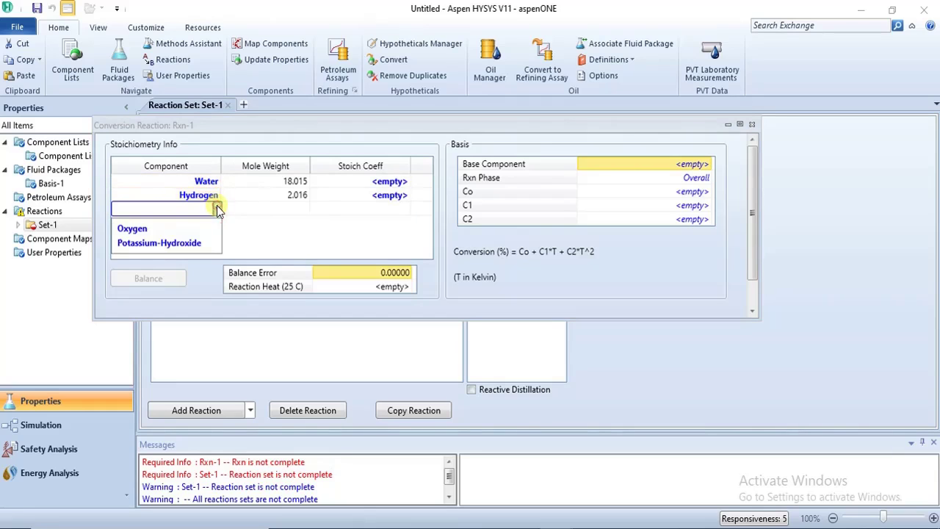
click(210, 227)
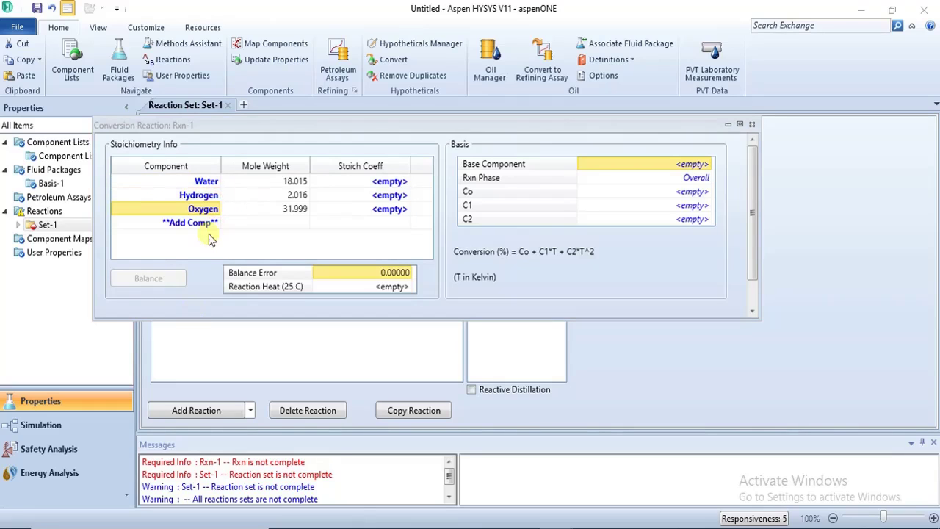
- Set the stoichiometric coefficients to -1 for water, 1 for hydrogen and 0.5 for oxygen
click(388, 184)
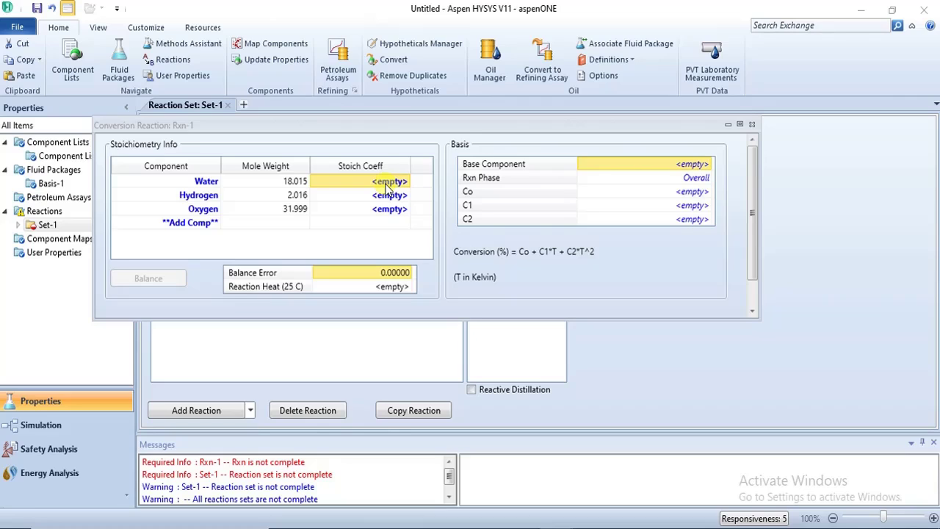
text(-1)
key(Return)
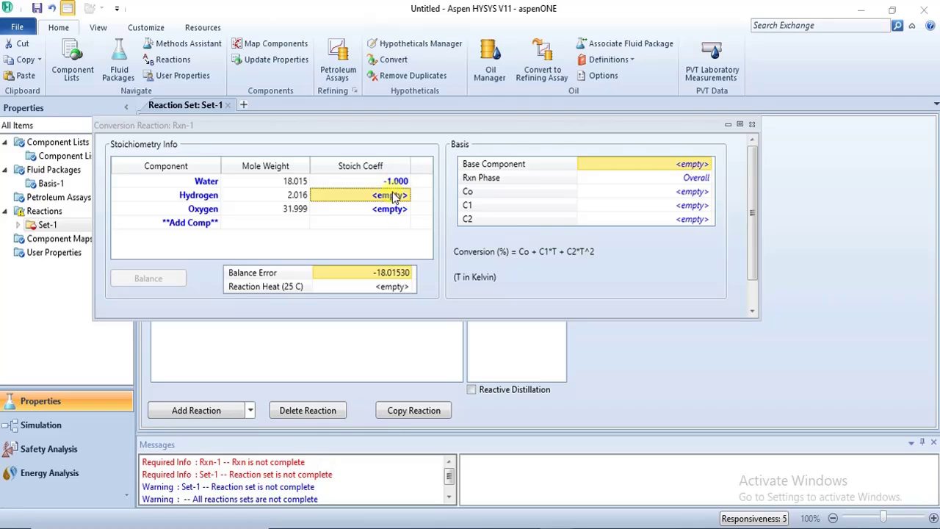
text(1)
key(Return)
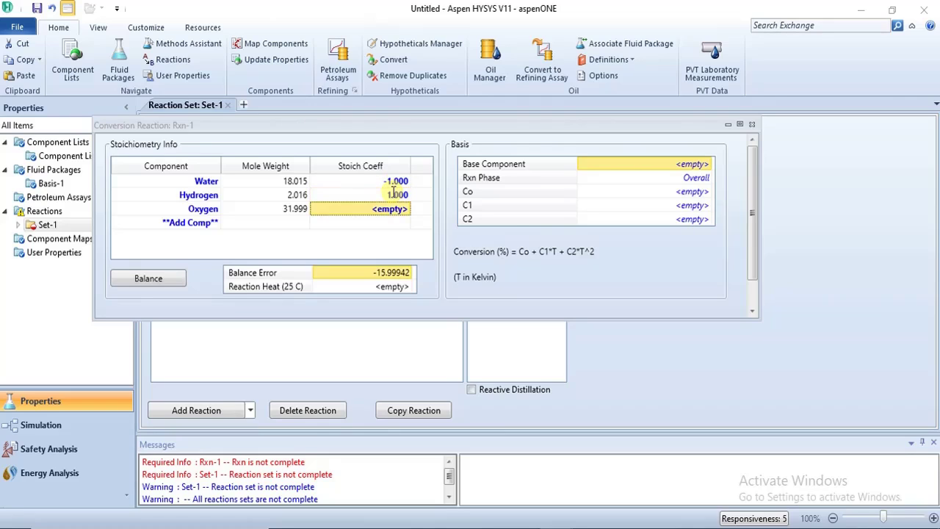
click(389, 210)
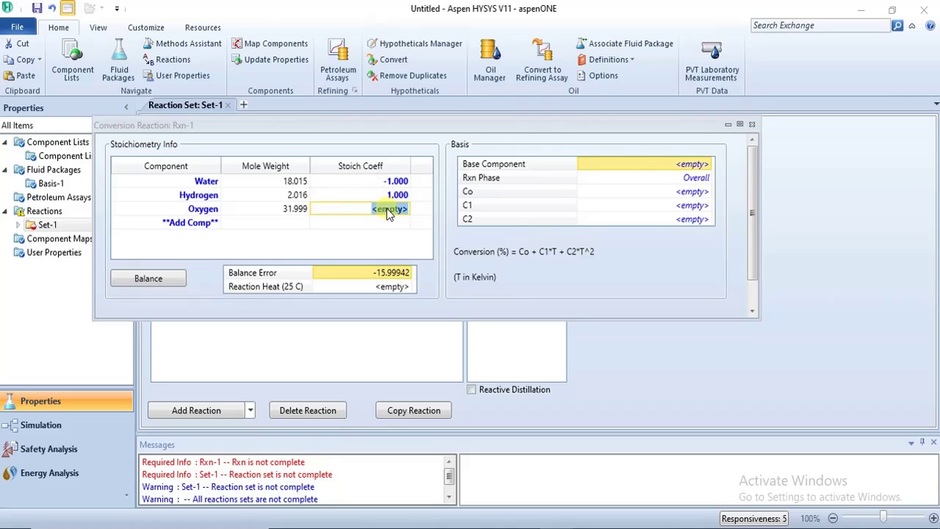
text(0.5)
key(Return)
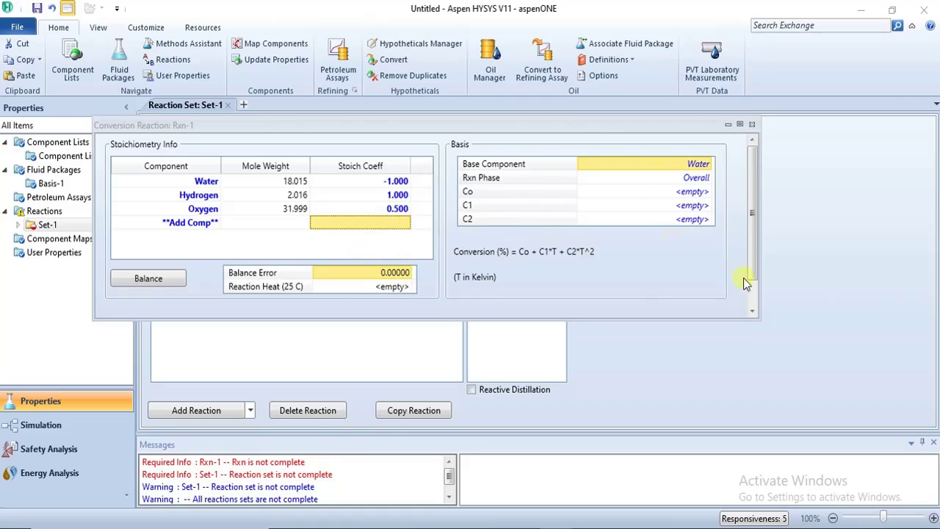
- Set the conversion reaction's Co to 60 with Water as base component and Overall as reaction phase
drag(620, 323, 621, 379)
click(703, 167)
click(708, 178)
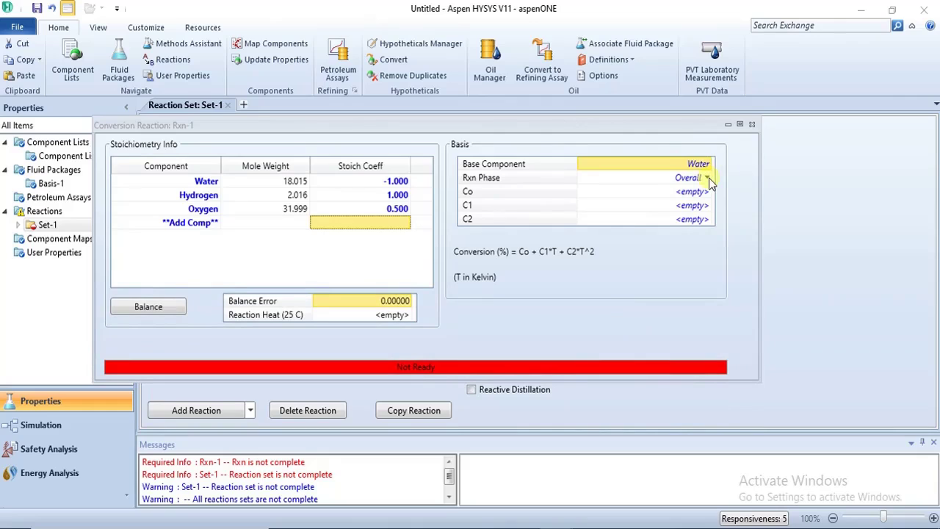
click(483, 191)
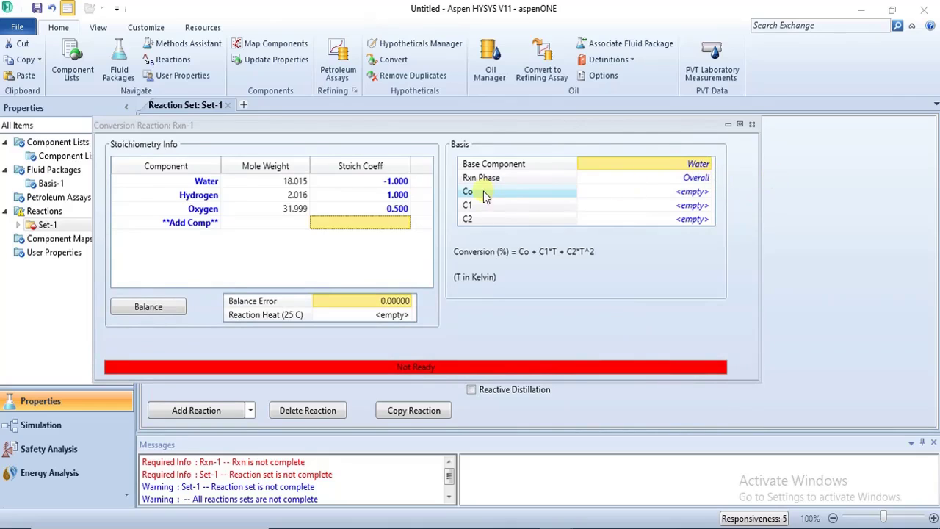
click(695, 192)
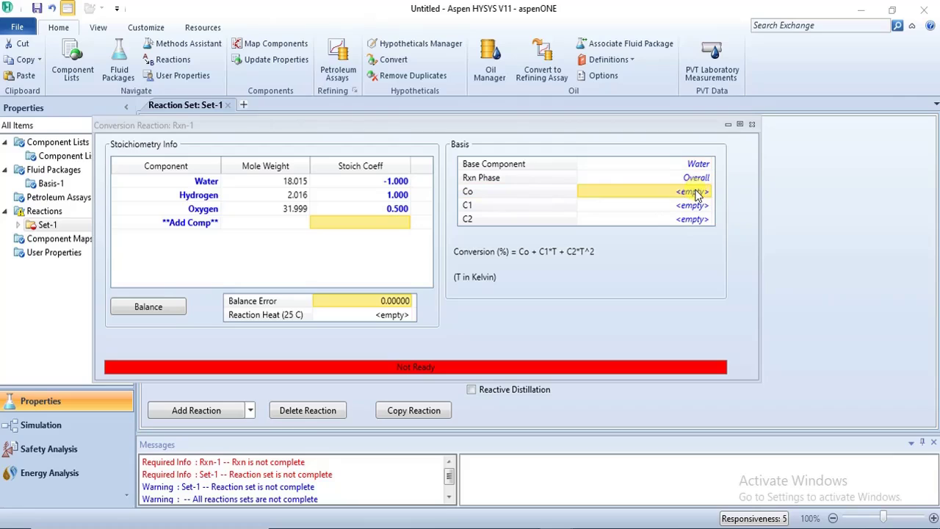
text(60)
key(Return)
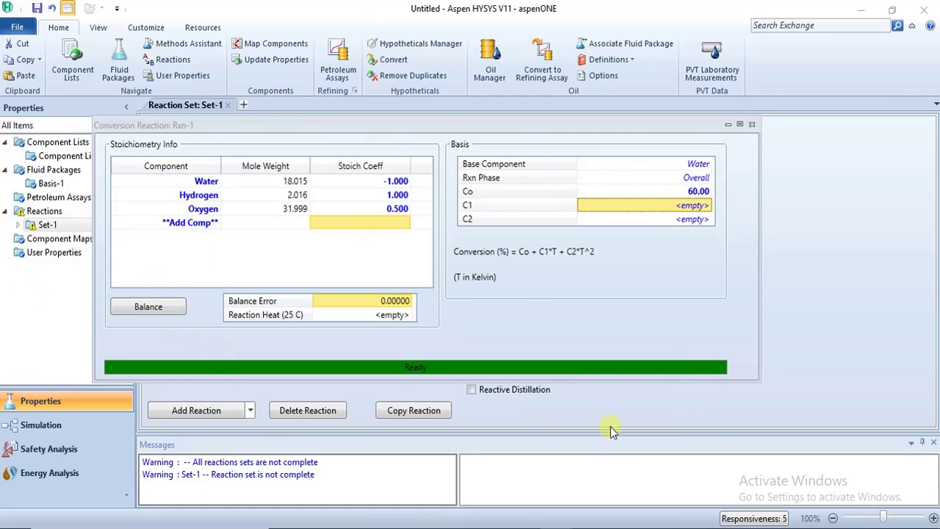
click(754, 127)
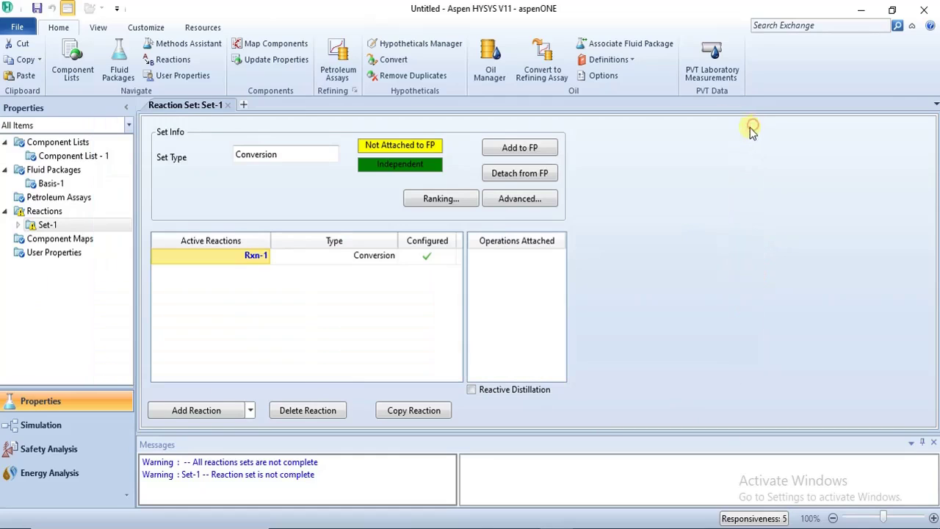
- Attach the conversion reaction set to the Basis-1 fluid package
click(520, 148)
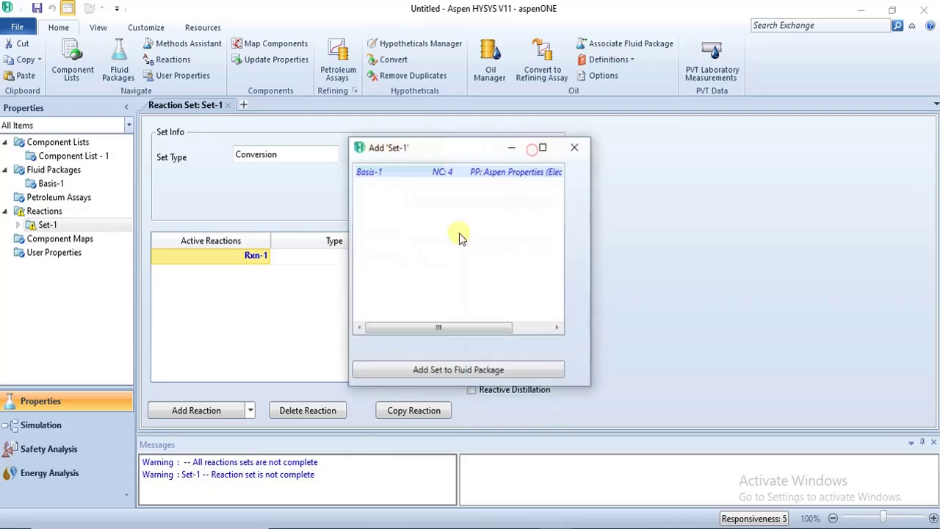
click(472, 371)
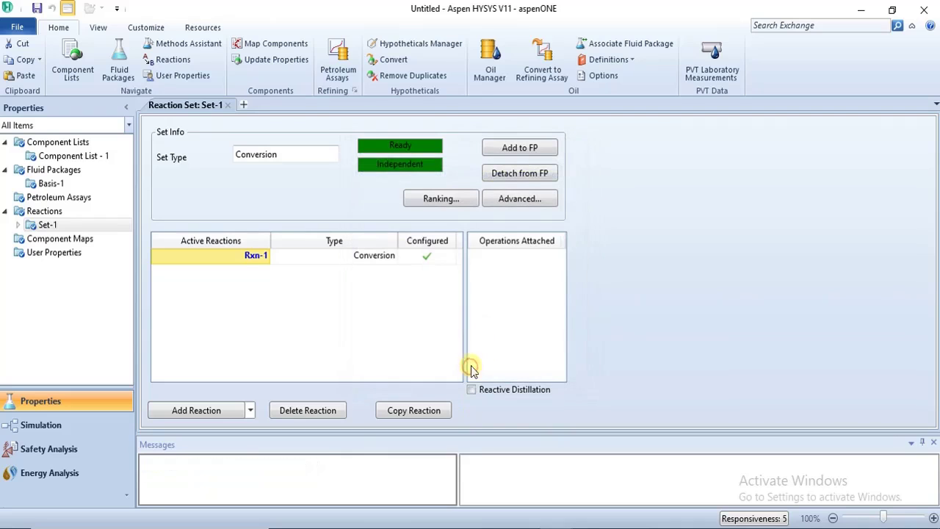
- Review the conversion reaction's stoichiometry and basis settings
double_click(238, 255)
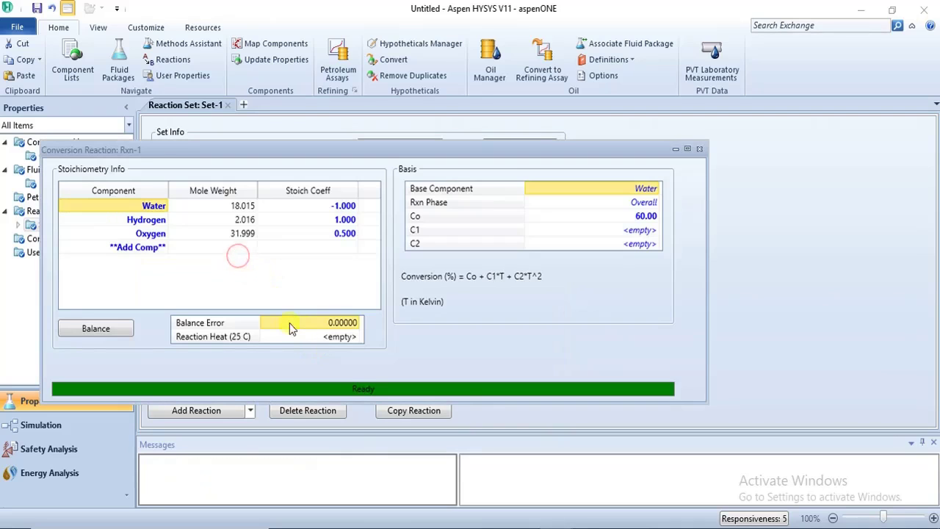
click(699, 150)
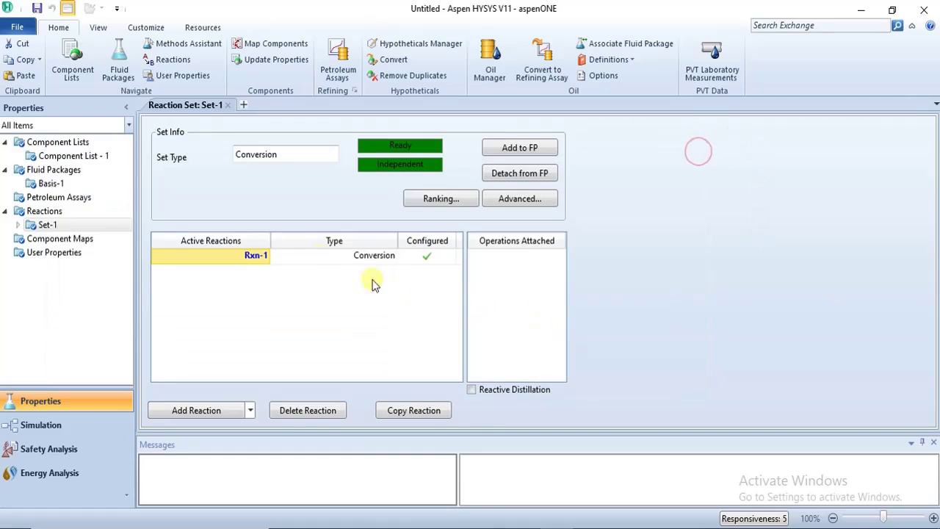
double_click(257, 255)
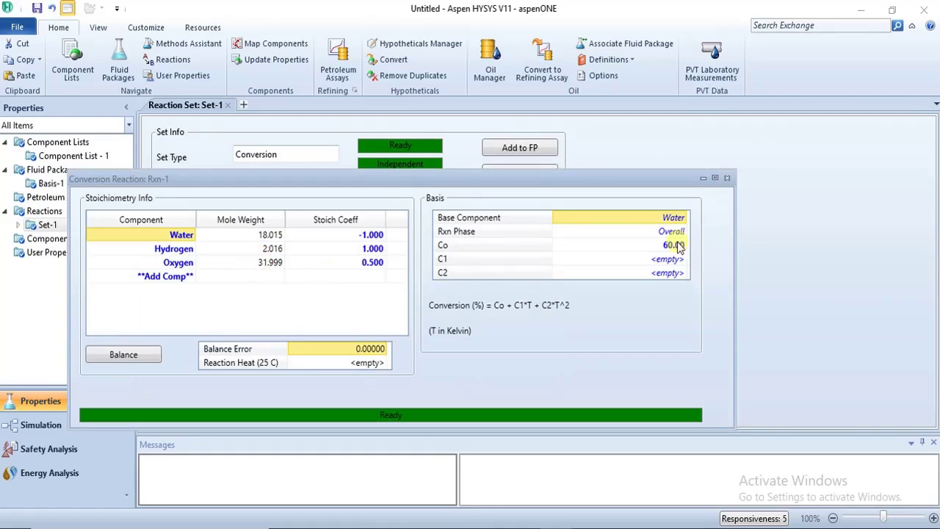
key(Escape)
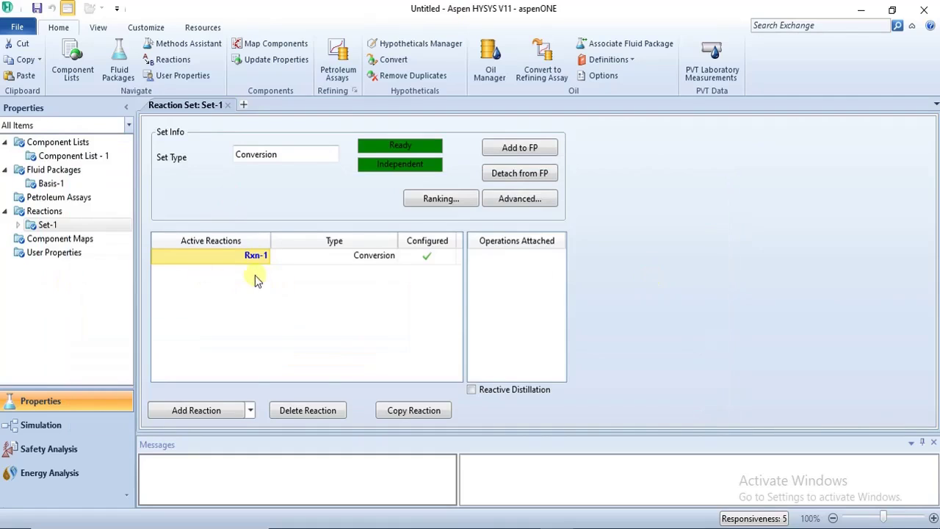
double_click(254, 257)
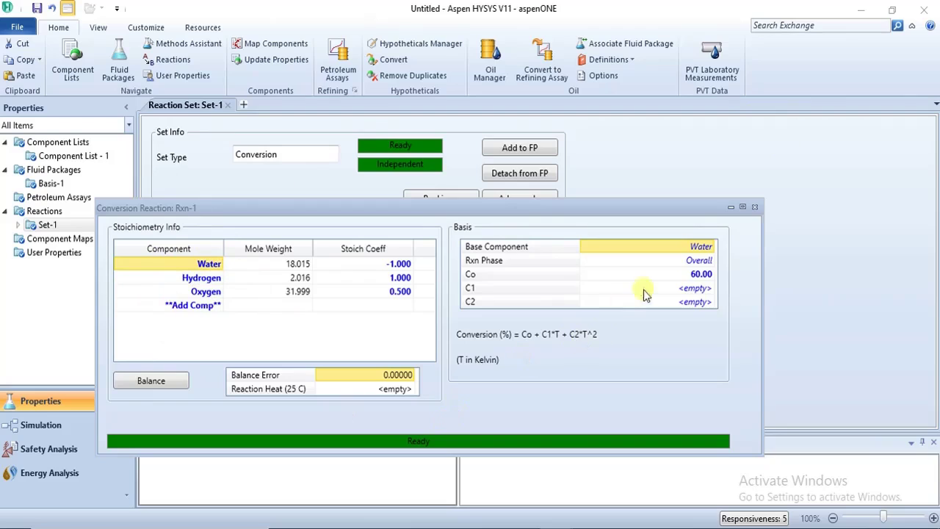
click(756, 207)
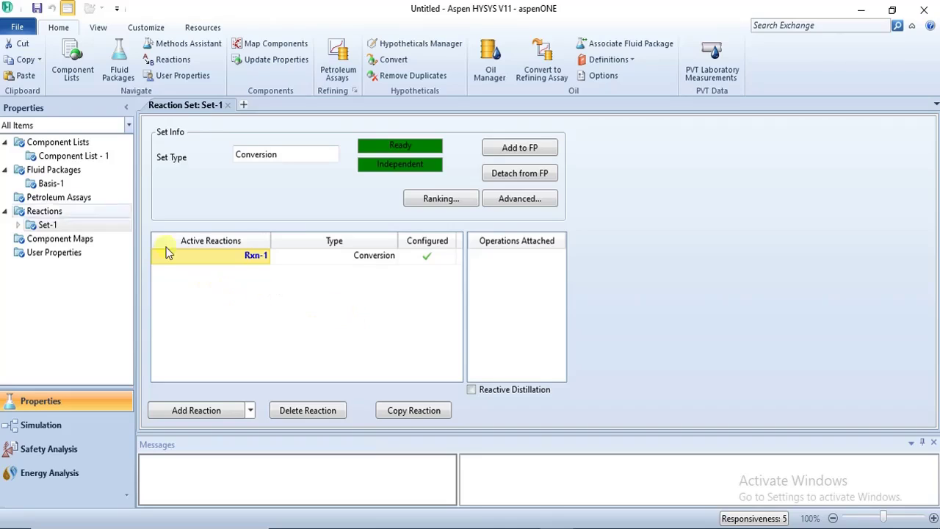
- In the Electrolyte Wizard of fluid package Basis-1, choose compound KOH and hydrogen ion type H+, and include only water dissociation reactions
double_click(55, 183)
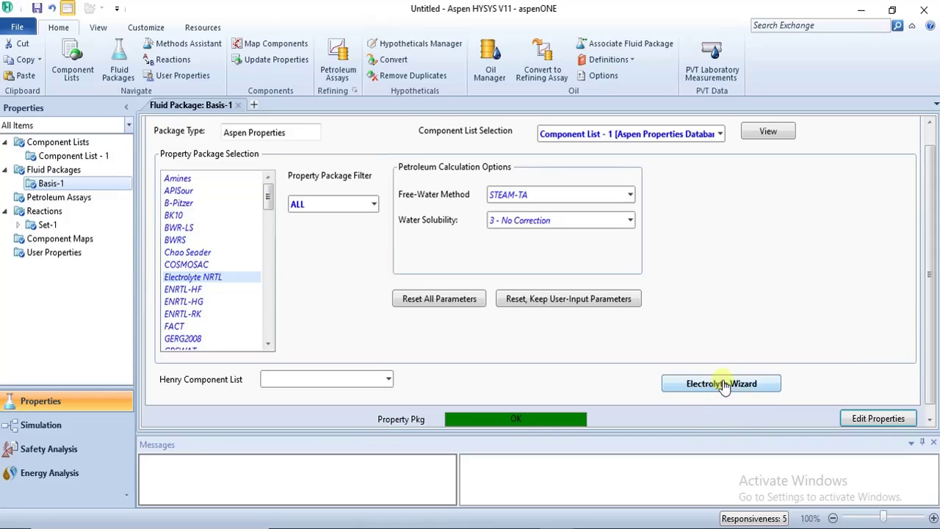
click(749, 385)
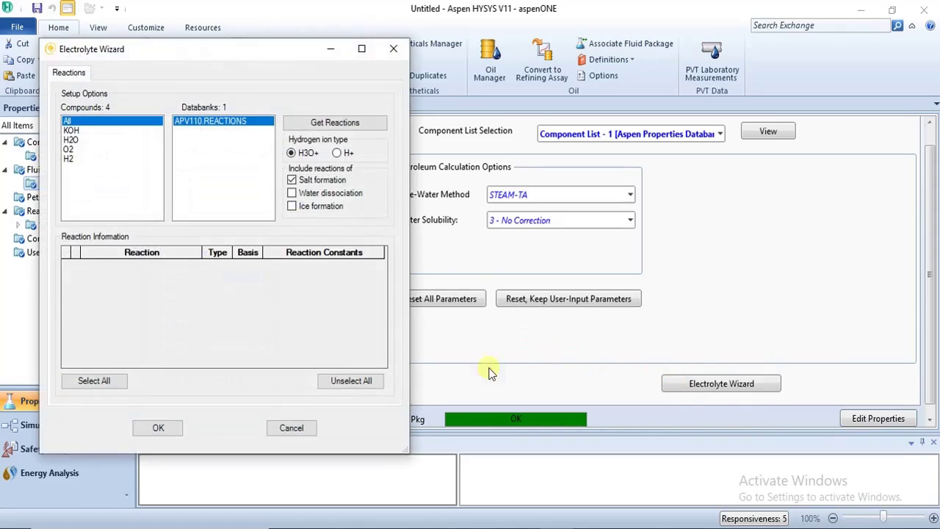
drag(197, 53, 344, 50)
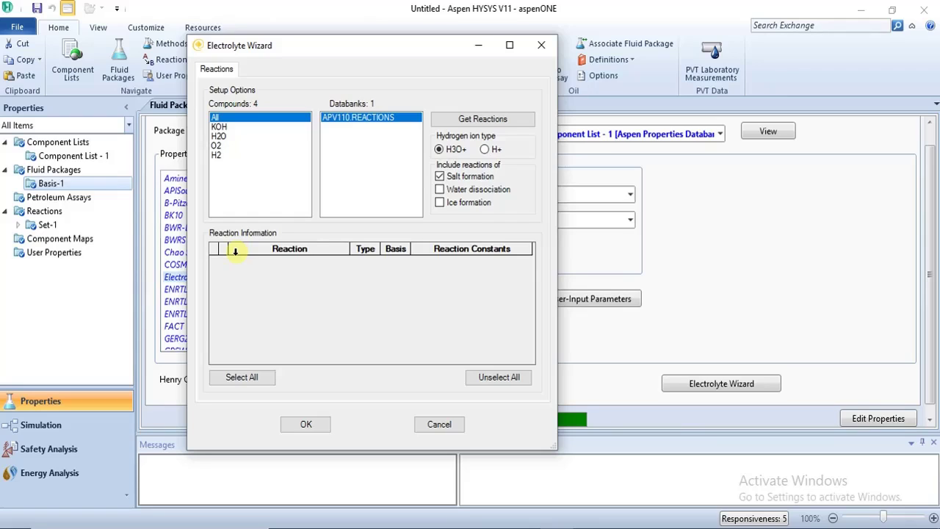
click(485, 149)
click(441, 190)
click(220, 127)
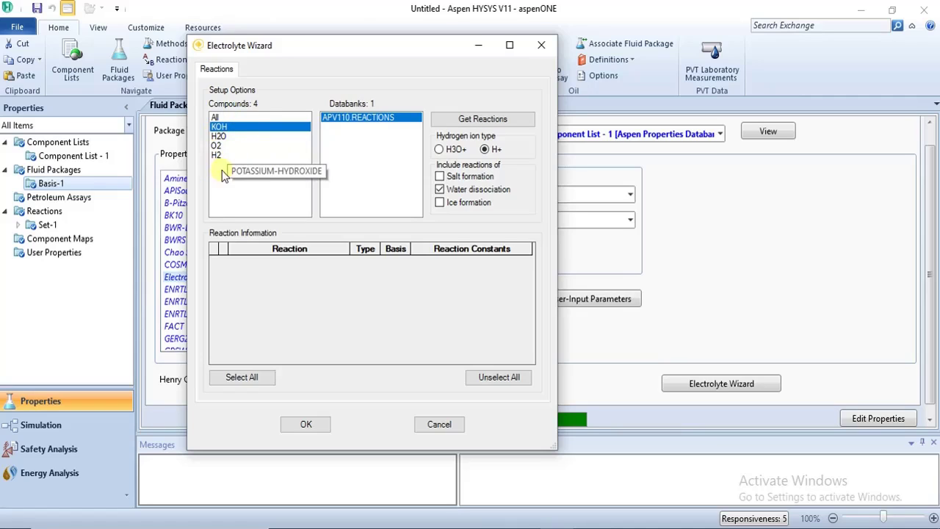
click(222, 127)
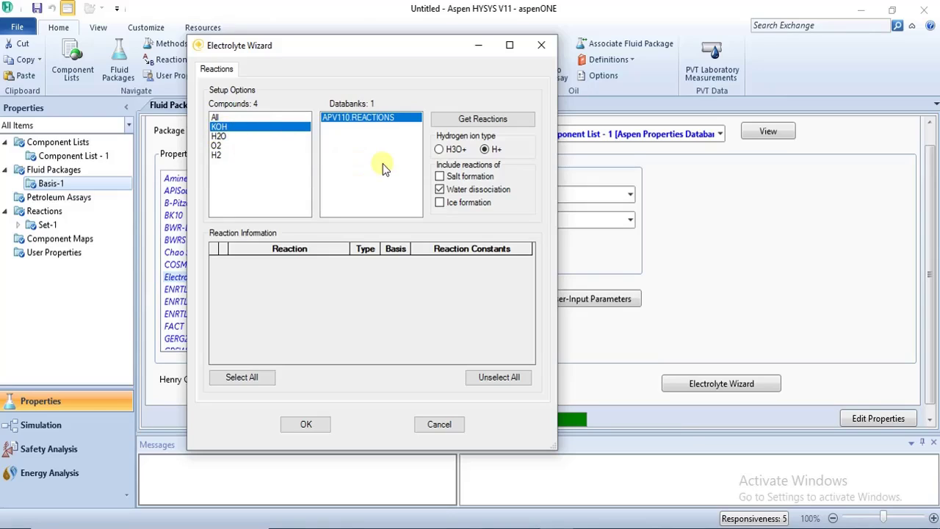
- Retrieve the electrolyte reactions for KOH, select all of them and accept them into the fluid package
click(490, 125)
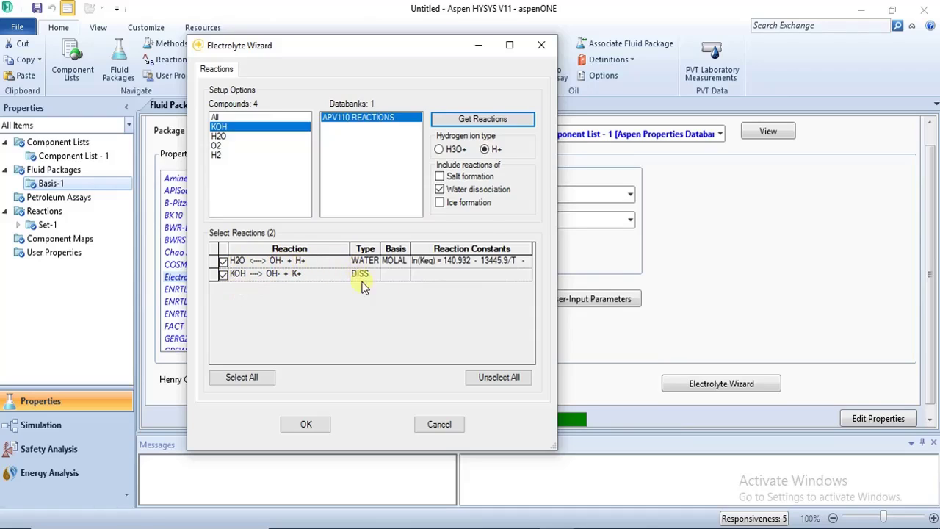
click(240, 382)
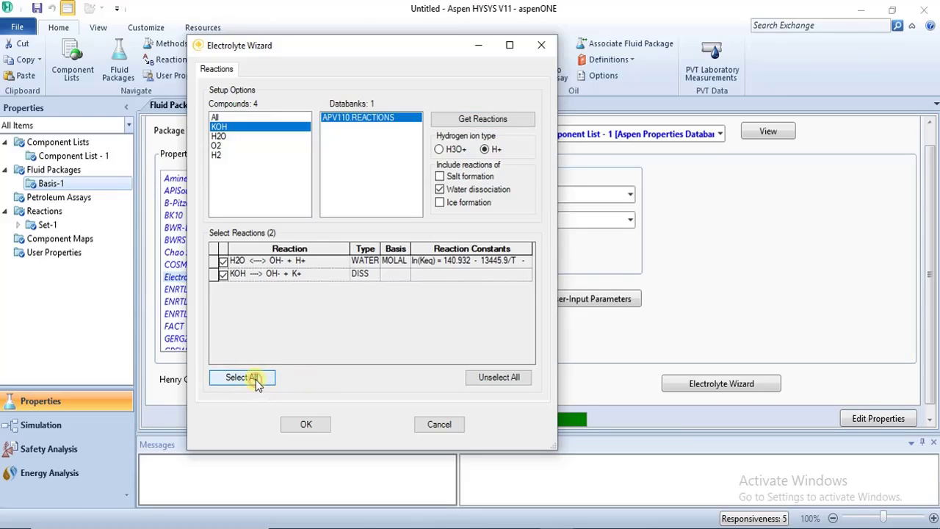
click(306, 426)
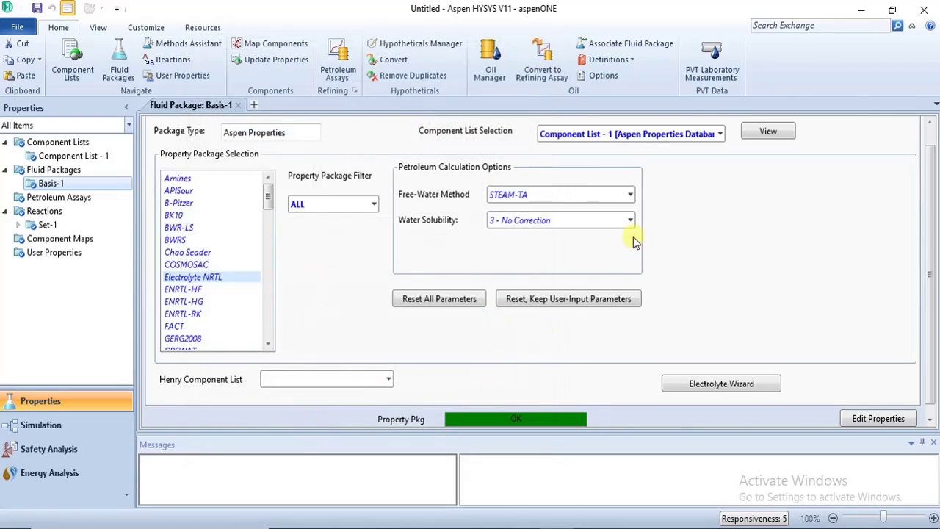
- Examine the reaction sets and the conversion reaction inside Set-1
click(53, 212)
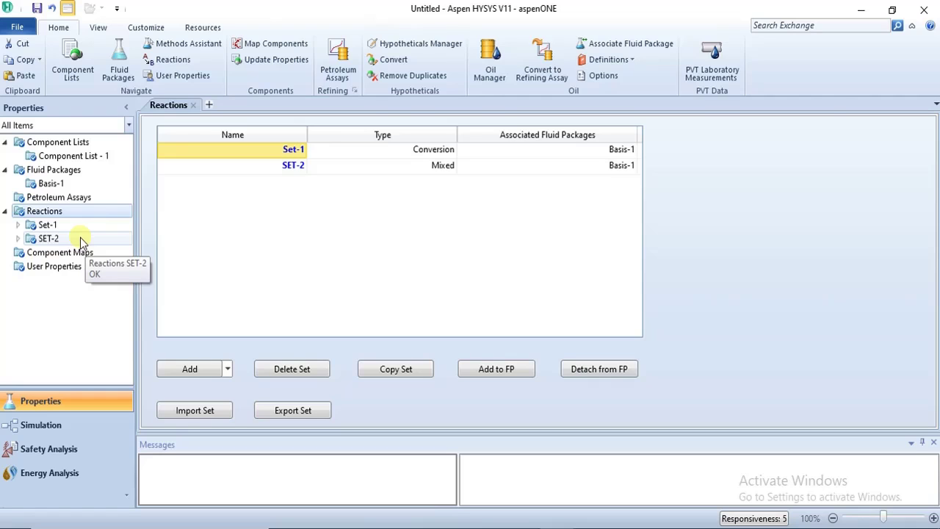
double_click(285, 150)
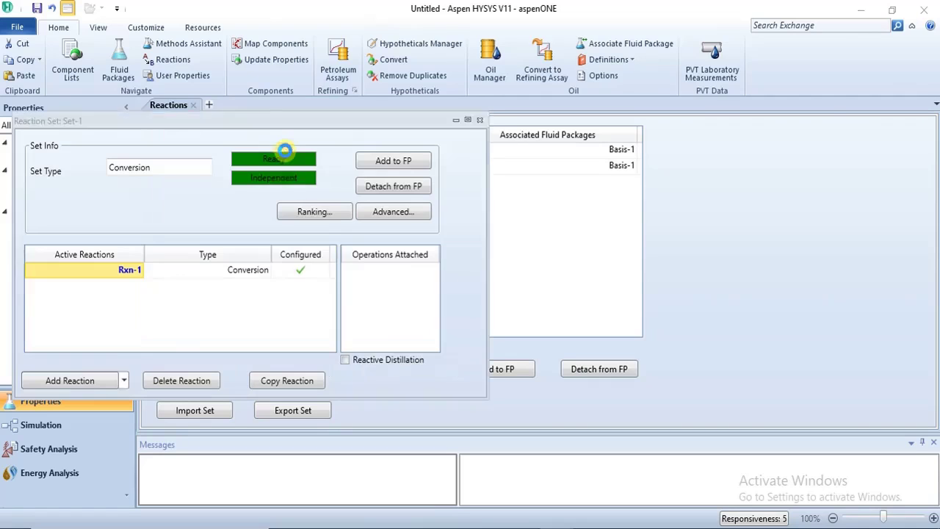
double_click(114, 272)
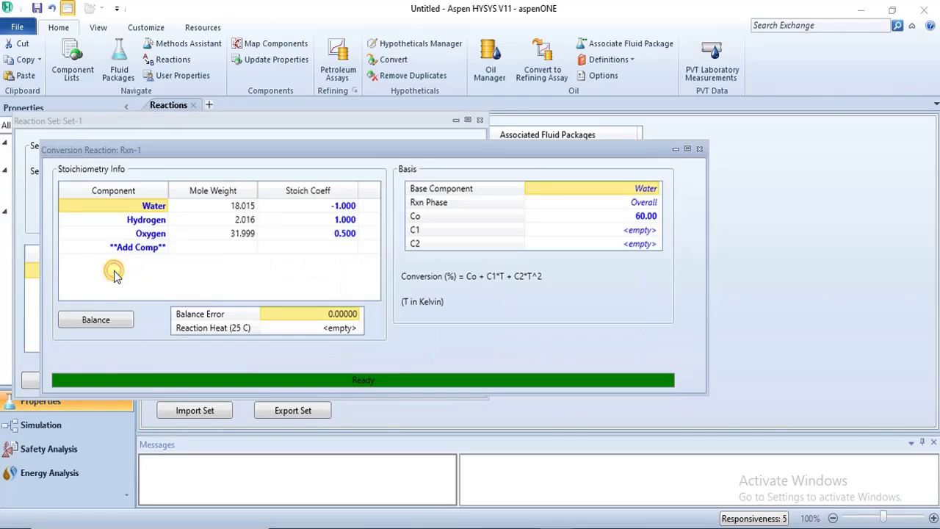
click(700, 149)
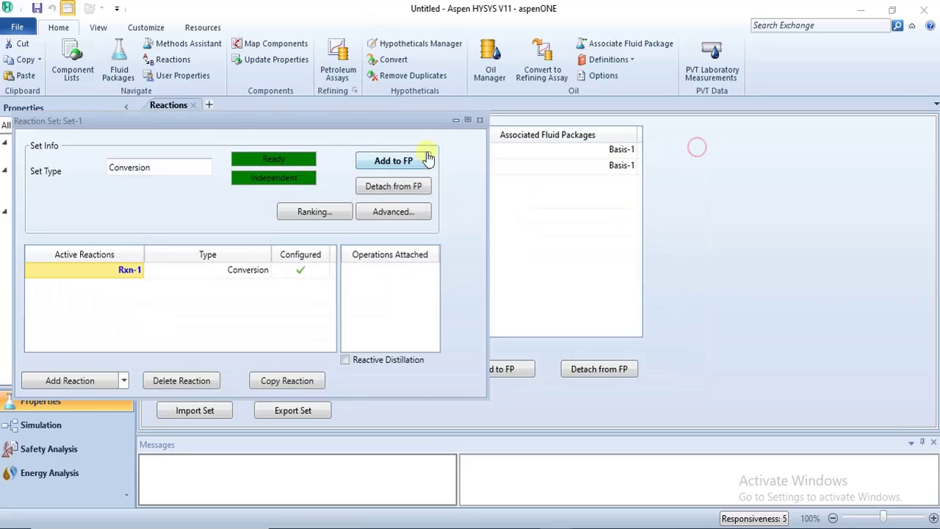
click(480, 122)
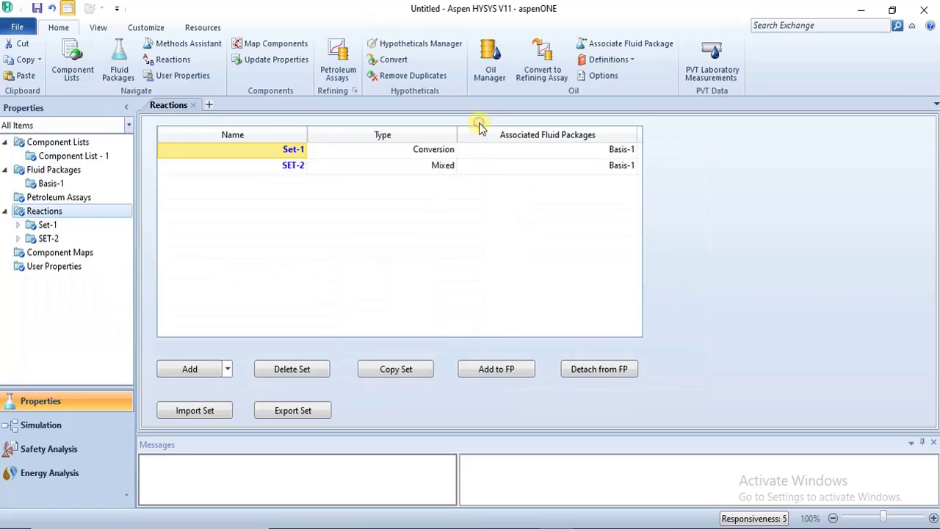
- Examine the stoichiometry of the chemistry equilibrium and chemistry dissociation reactions in SET-2
click(296, 168)
double_click(296, 167)
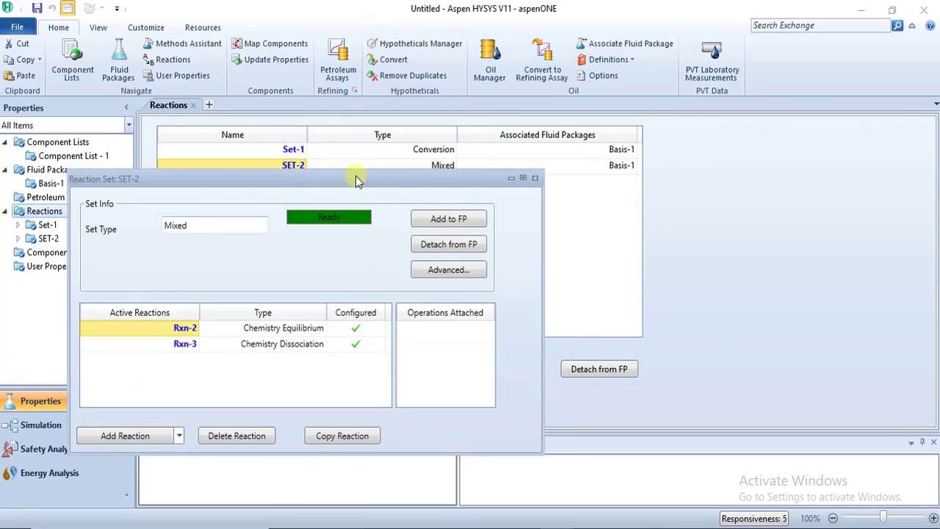
drag(356, 181, 456, 90)
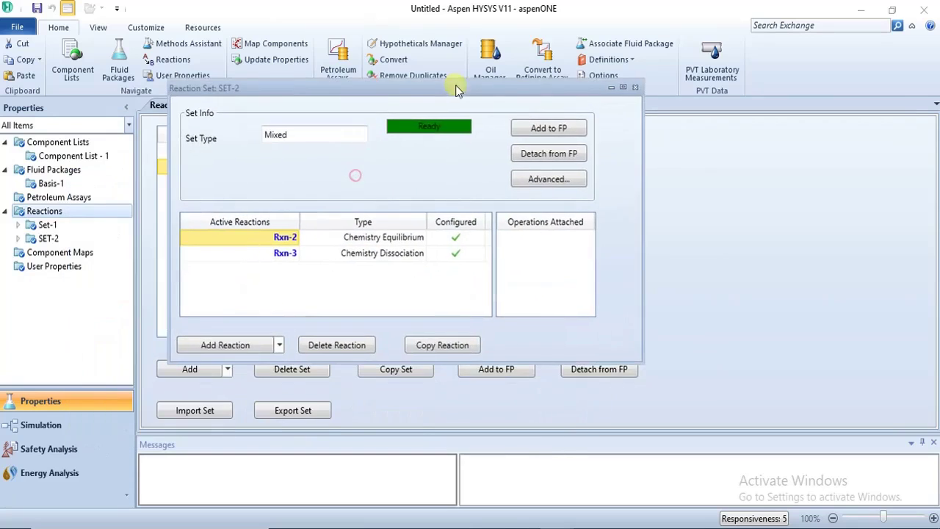
double_click(283, 239)
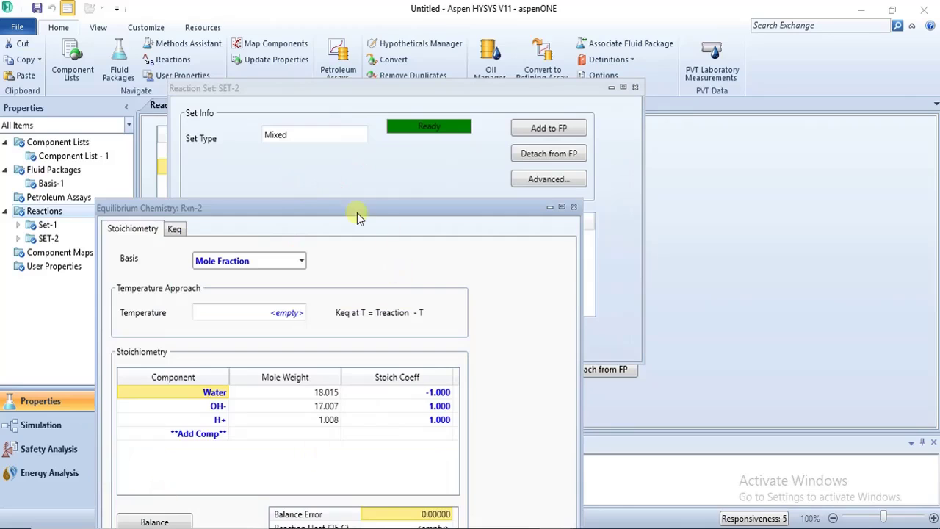
drag(340, 213, 361, 156)
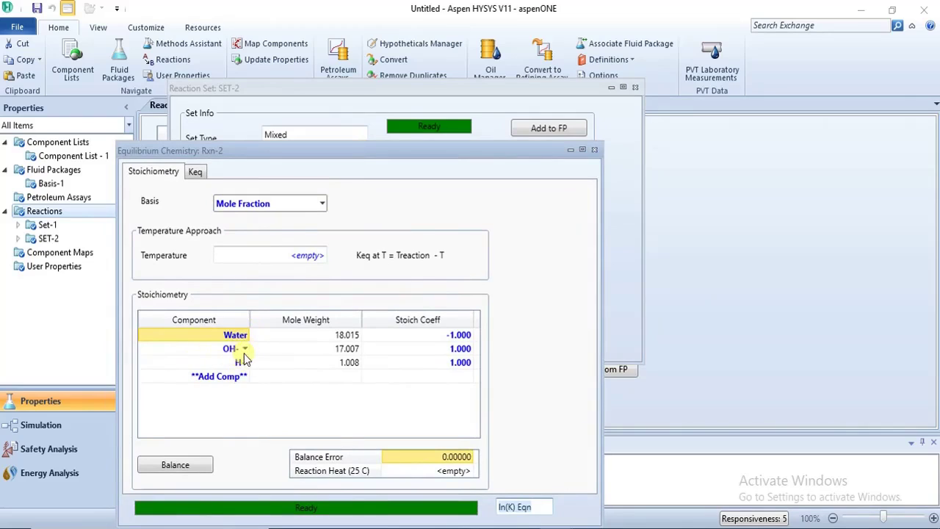
click(595, 150)
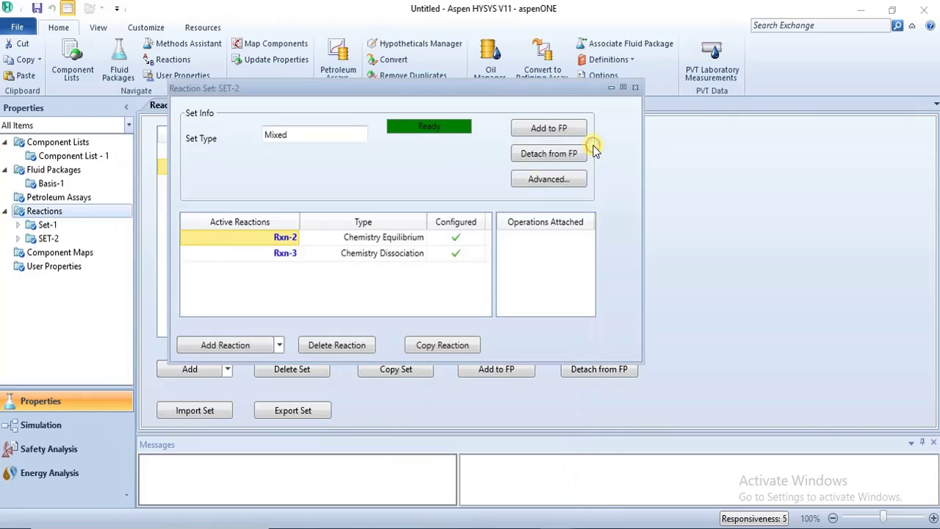
double_click(285, 254)
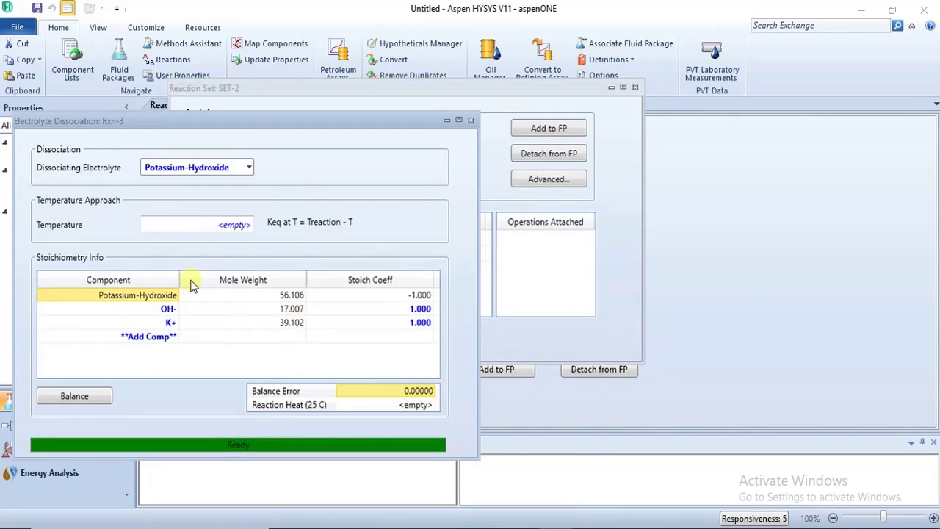
click(471, 120)
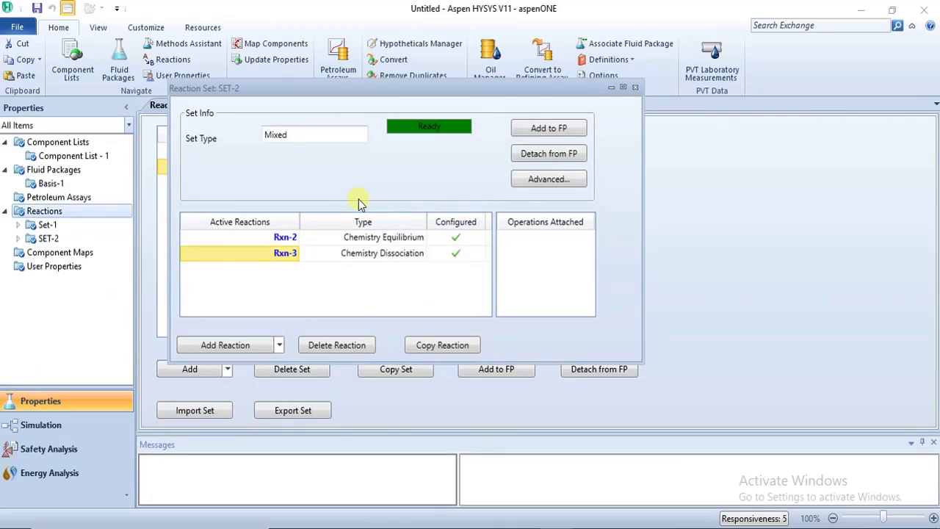
click(637, 88)
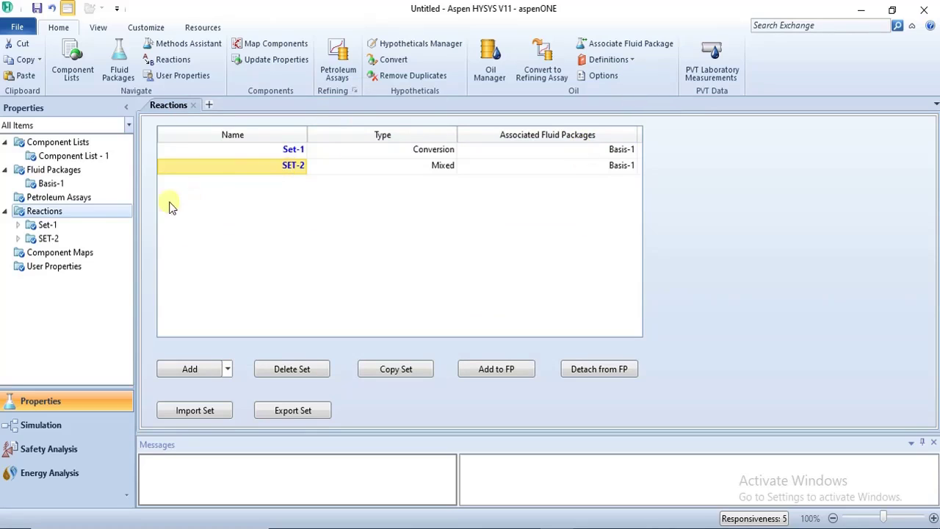
- Switch from the Properties environment to the Simulation environment
click(35, 424)
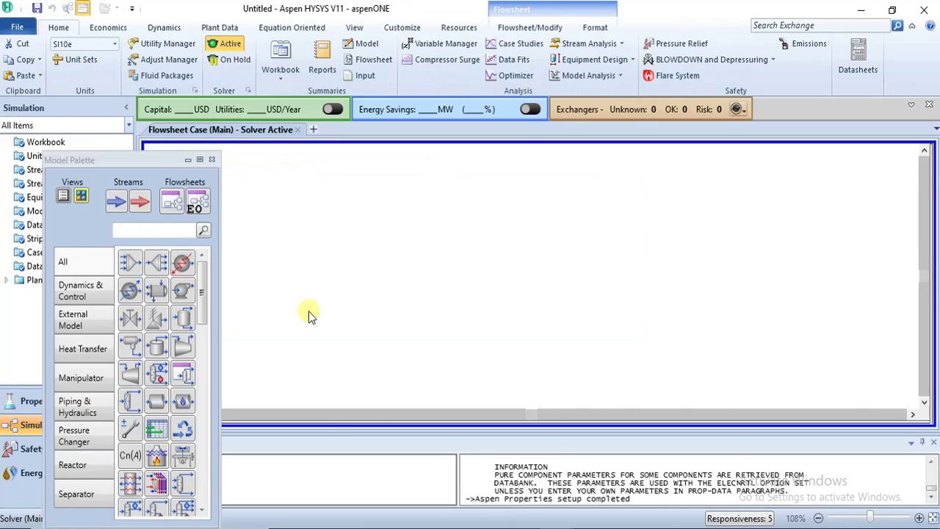
- Place a material stream in the upper part of the empty flowsheet and open its worksheet
drag(110, 203, 352, 221)
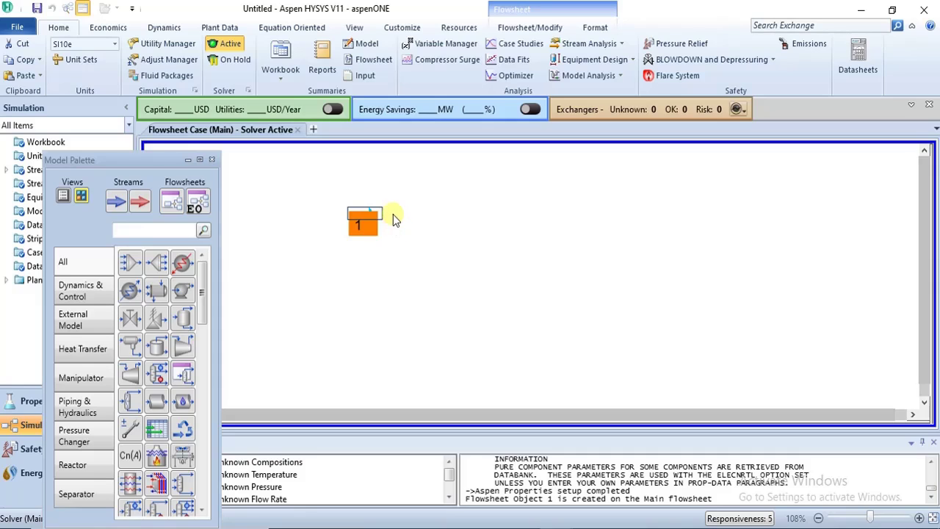
click(383, 226)
double_click(361, 217)
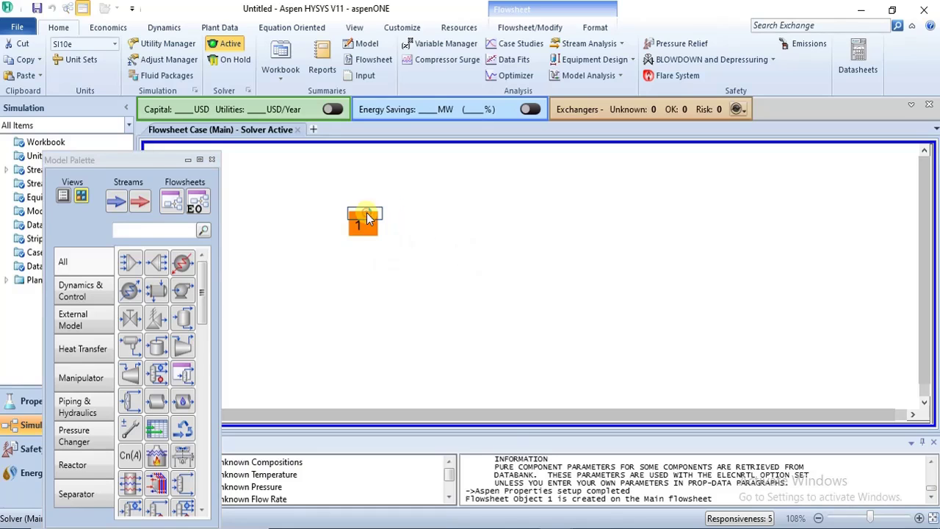
drag(340, 182, 527, 139)
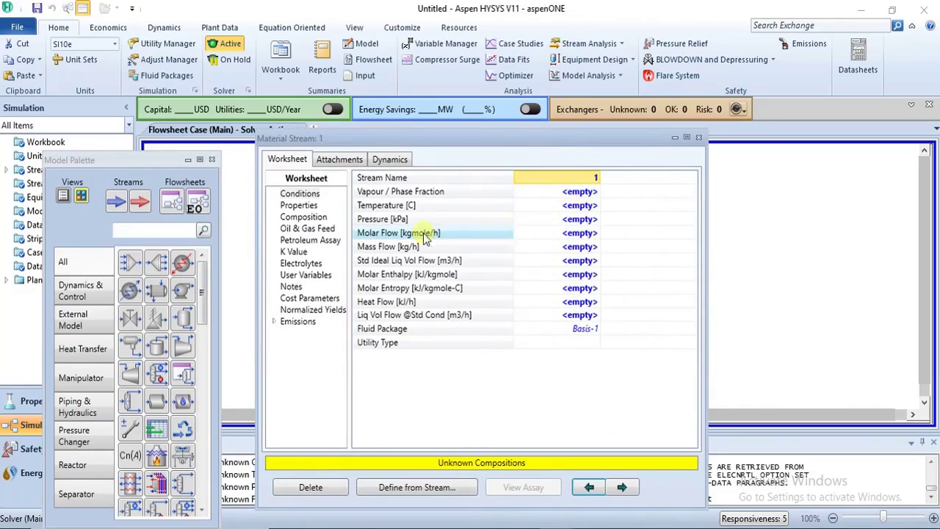
- Set stream 1's temperature to 25 C, its pressure to 1 atm and its molar flow to 100 kgmole/h
click(580, 206)
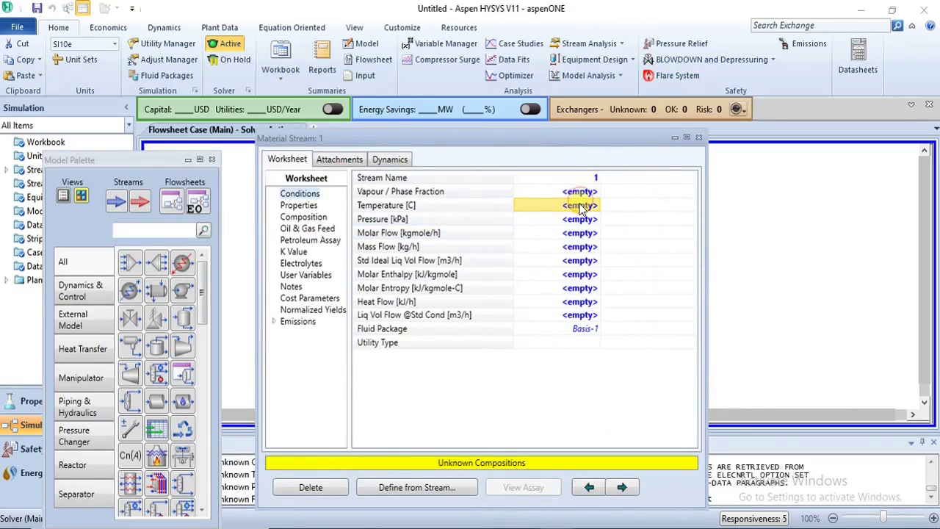
text(25)
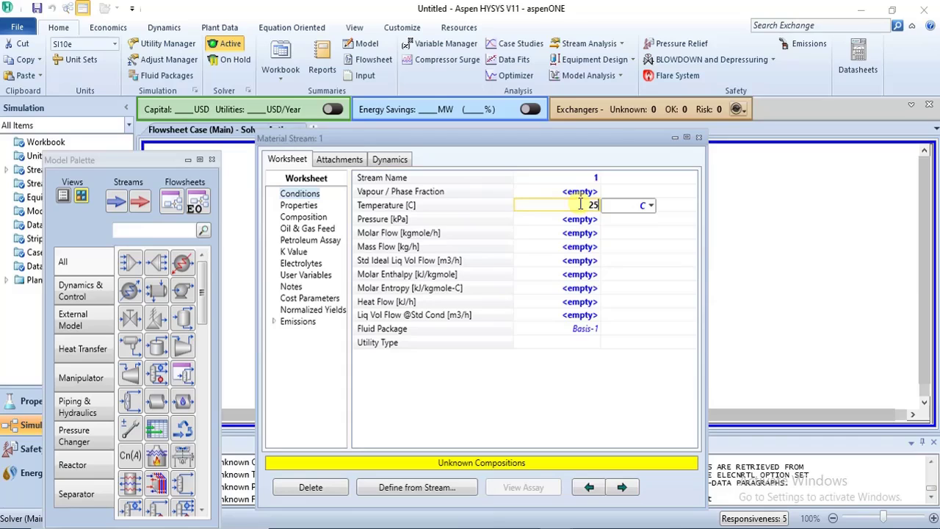
key(Return)
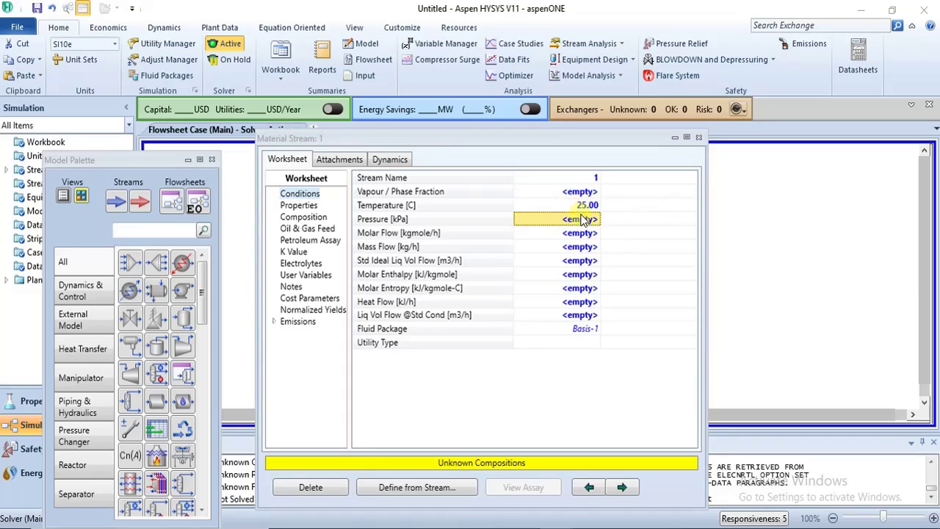
text(1)
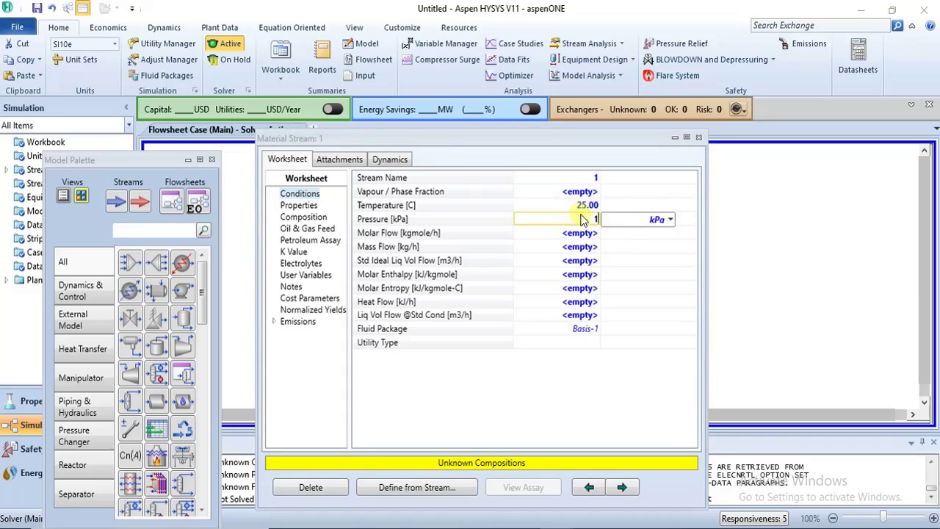
click(672, 221)
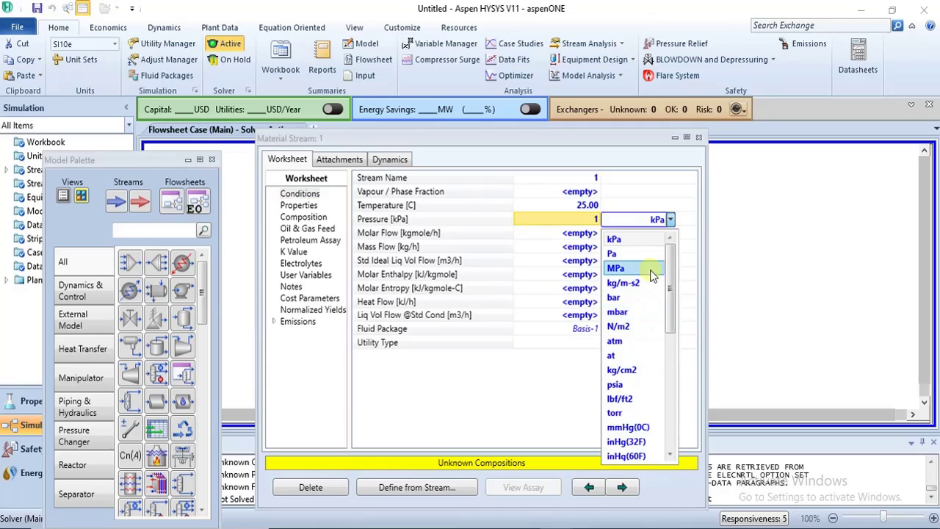
click(655, 340)
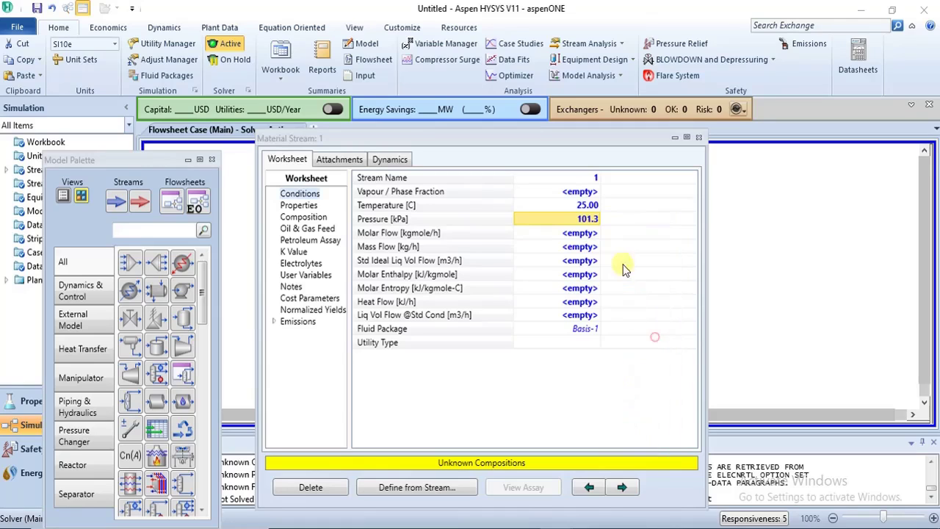
click(579, 233)
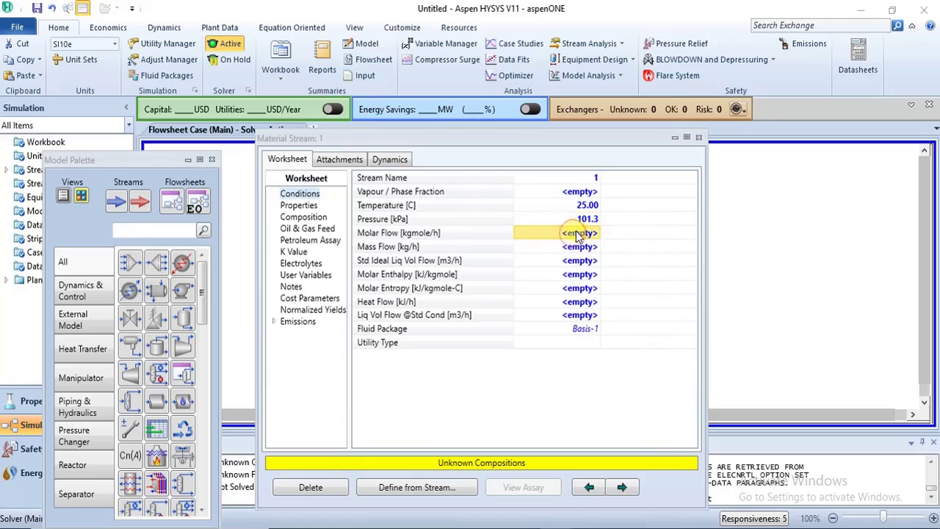
text(1)
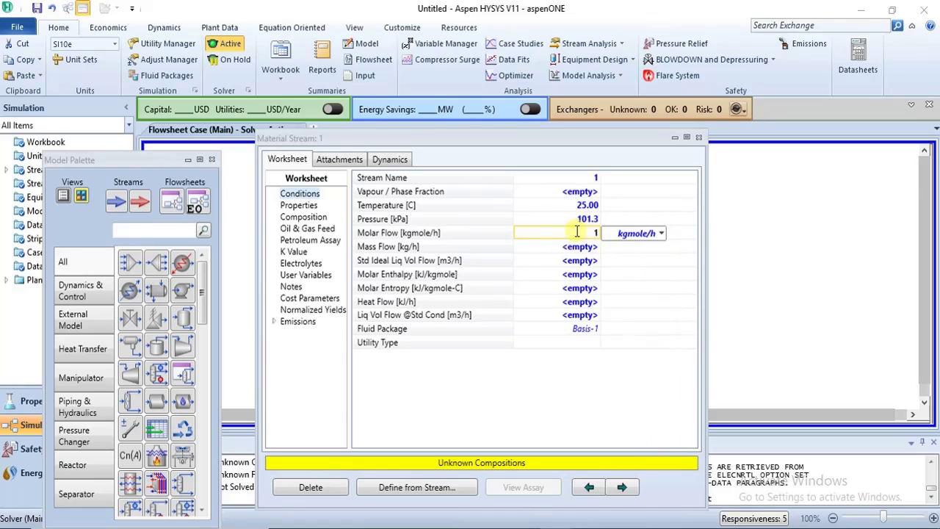
key(Return)
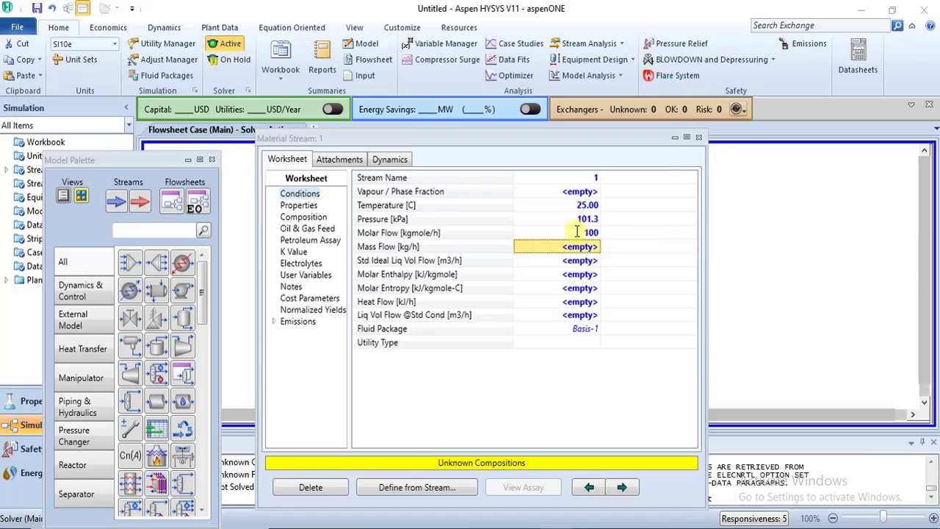
- Define stream 1's composition as pure water with a mole fraction of 1 and accept it
click(304, 216)
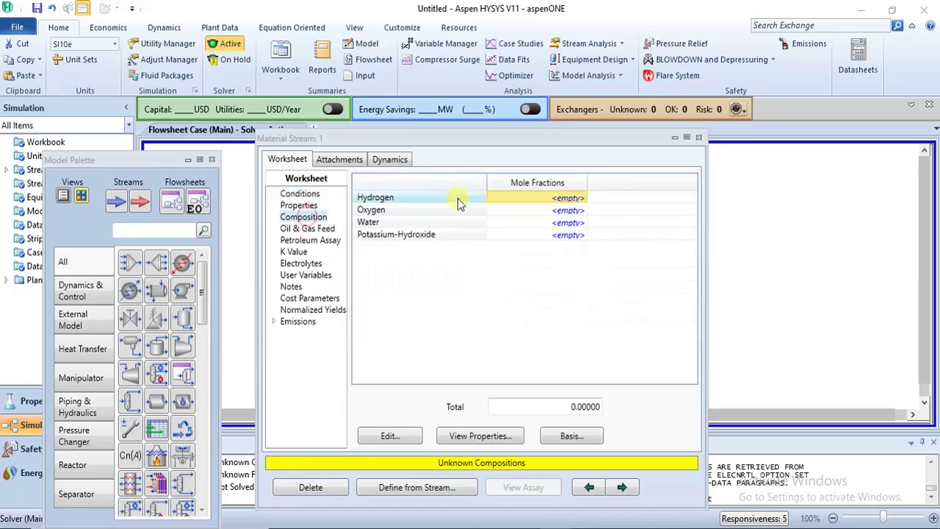
click(562, 224)
text(1)
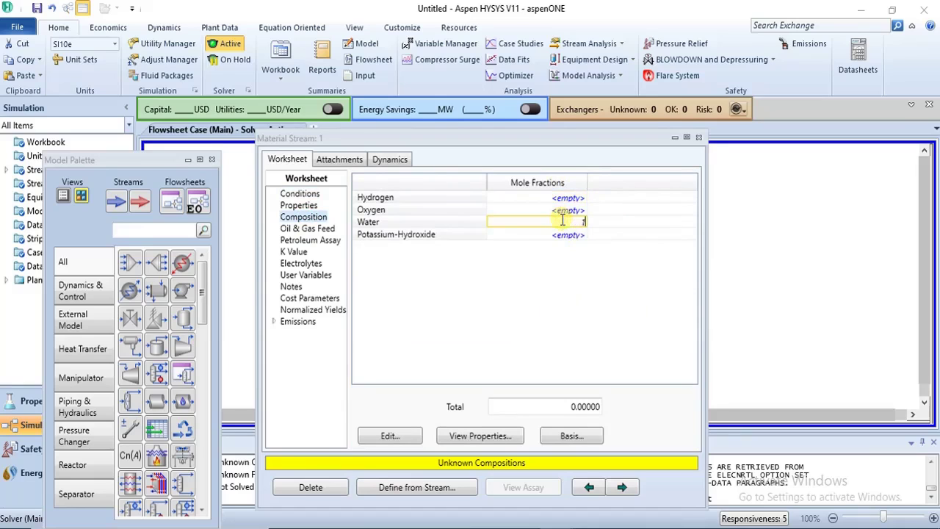
key(Return)
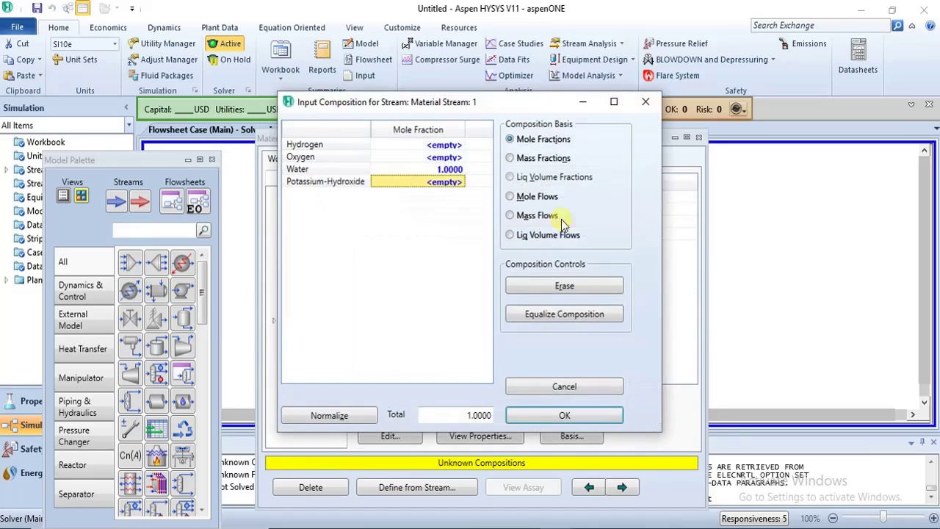
click(578, 428)
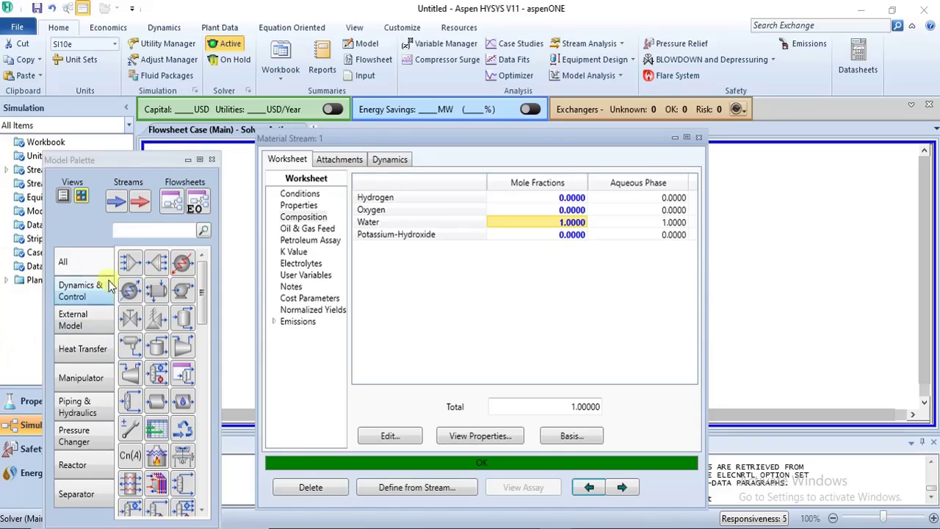
- Examine stream 1's aqueous electrolyte properties, including pH, osmotic pressure, ionic strength, heat capacity and viscosity
click(296, 264)
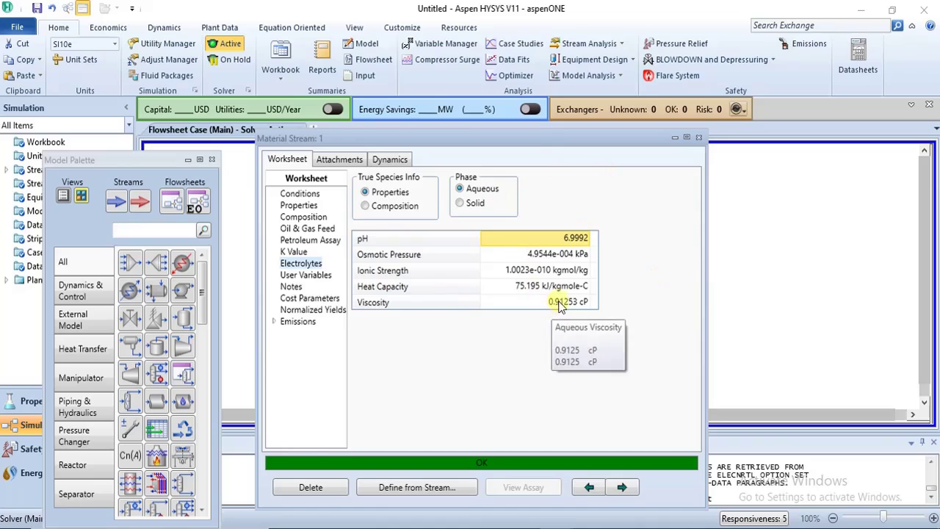
mouse_move(580, 286)
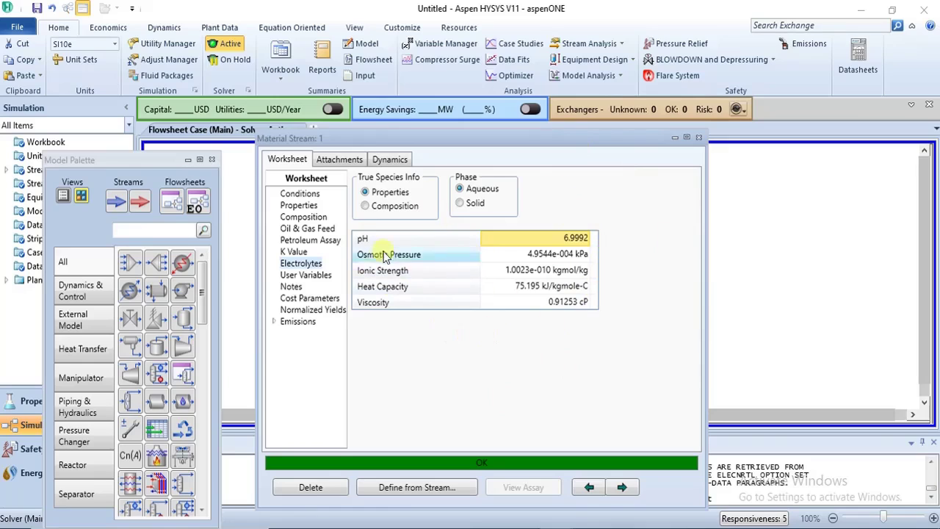
mouse_move(567, 268)
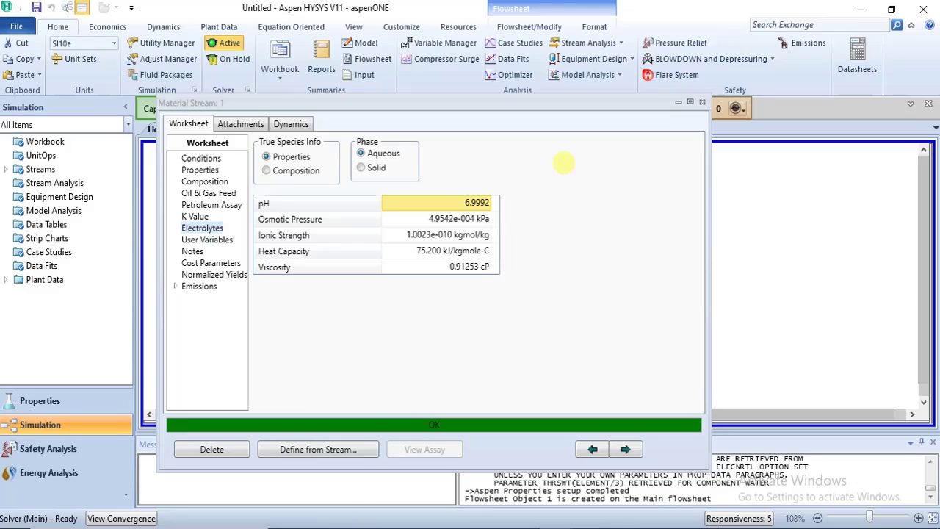
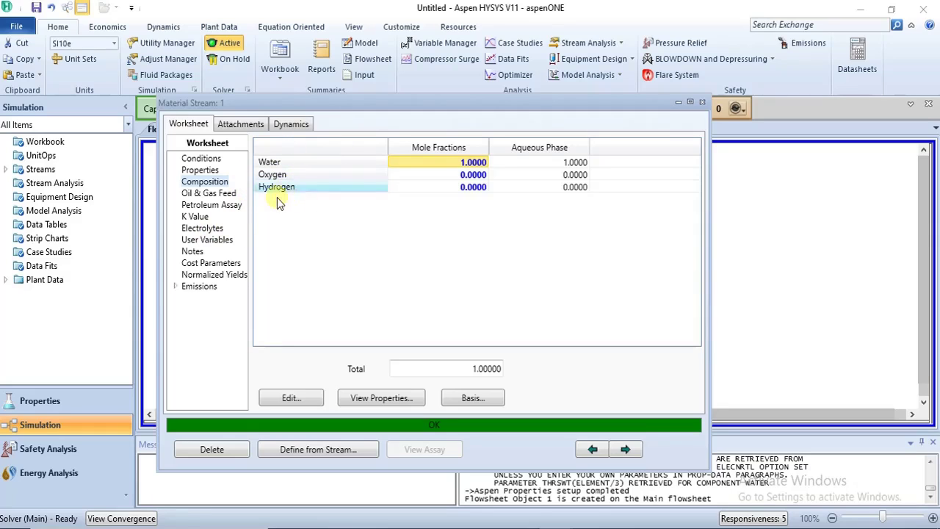
click(208, 230)
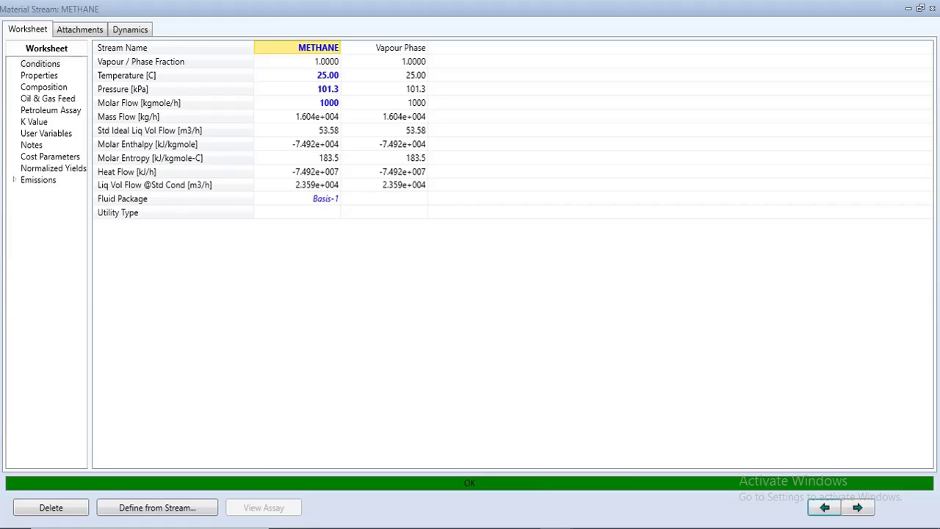
- Return to the stream 1 window of the untitled case, close it and deselect the stream on the flowsheet
mouse_move(496, 528)
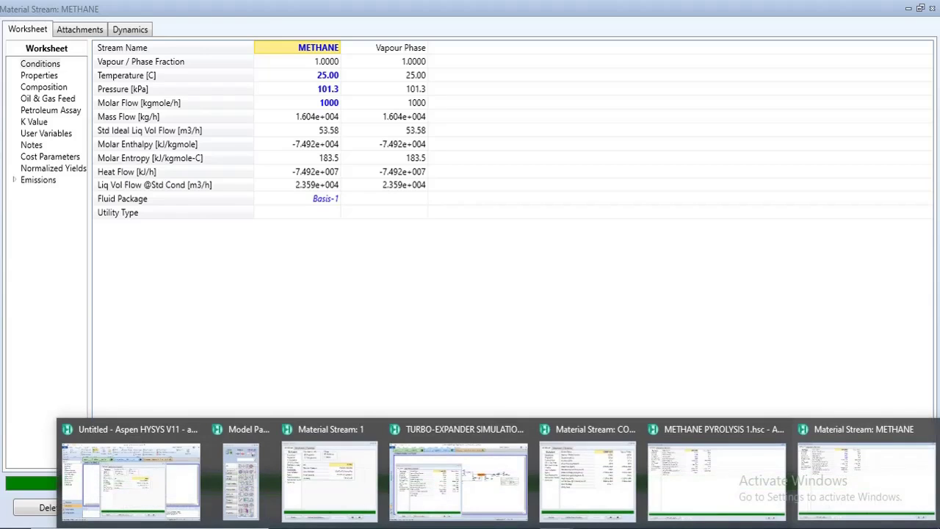
mouse_move(551, 494)
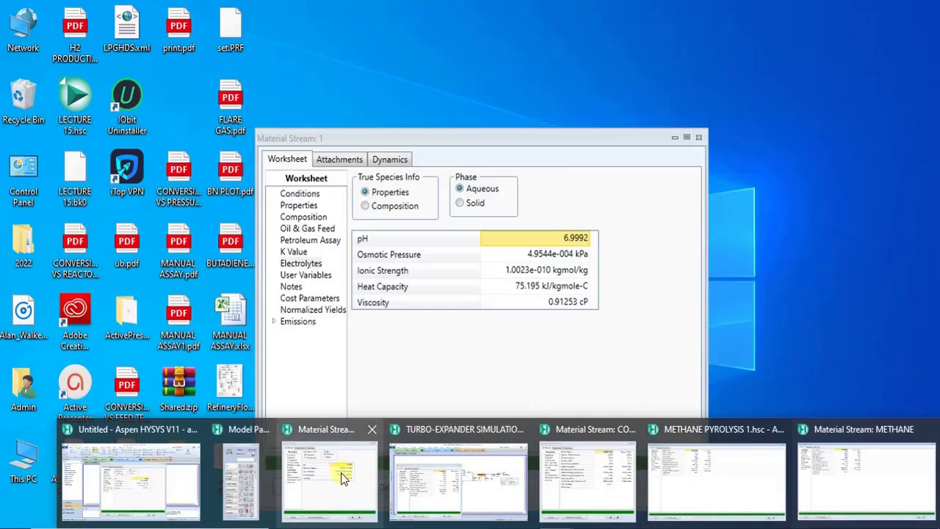
click(337, 474)
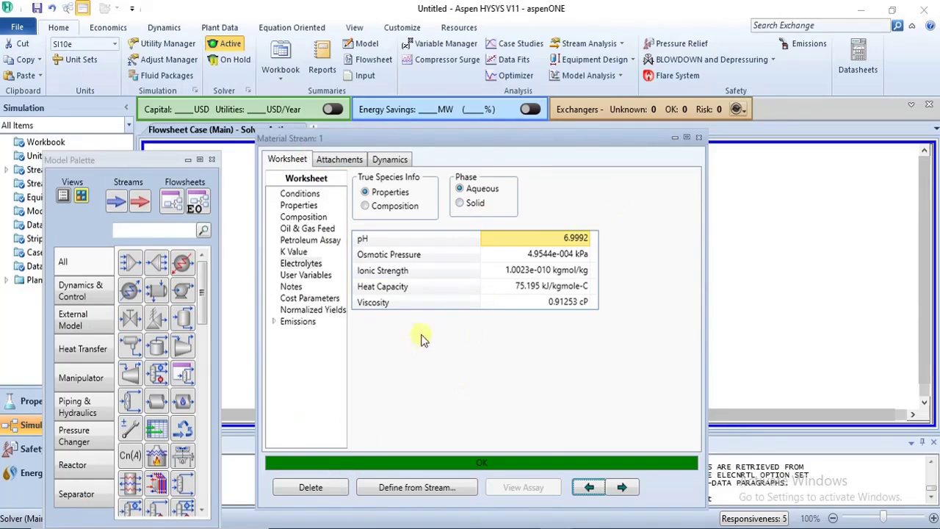
drag(504, 138, 541, 63)
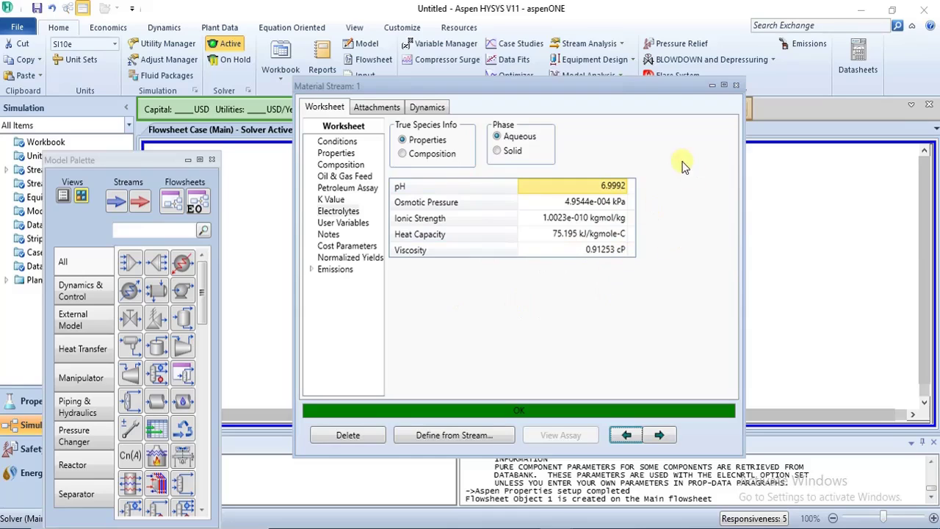
click(737, 87)
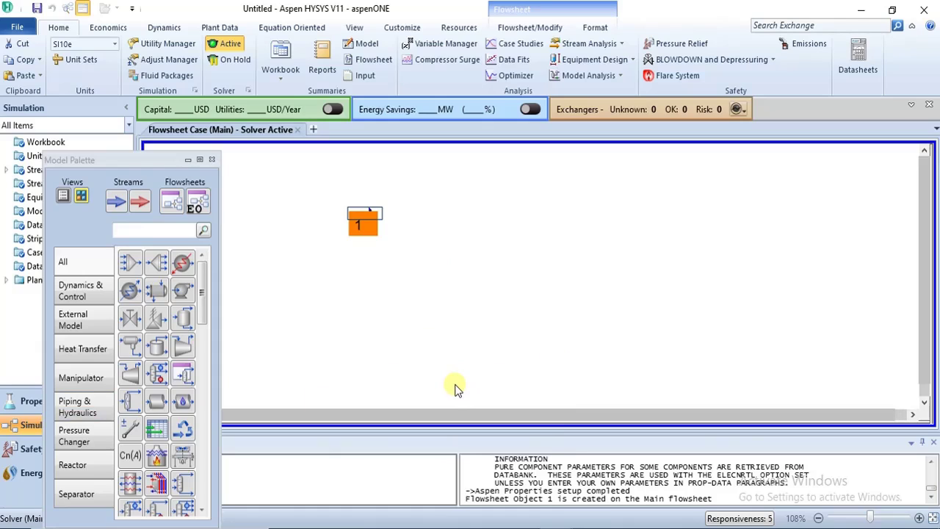
click(462, 307)
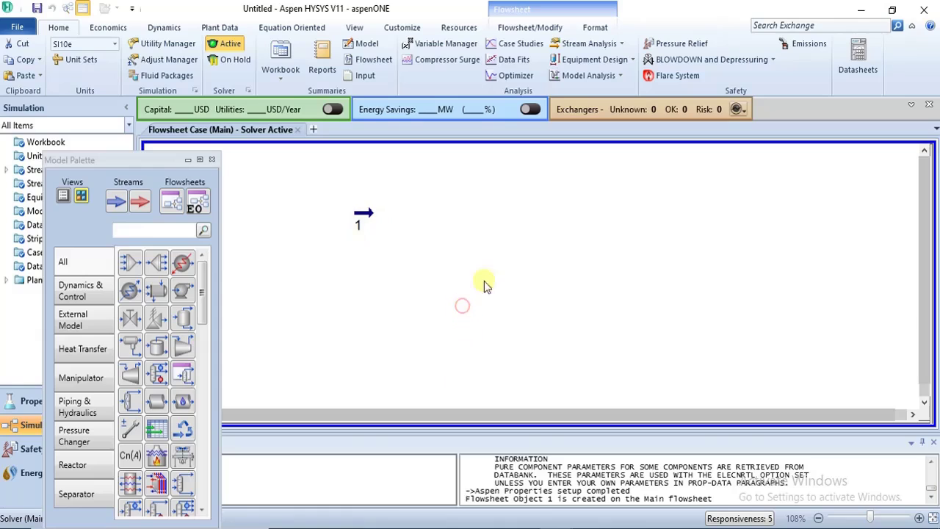